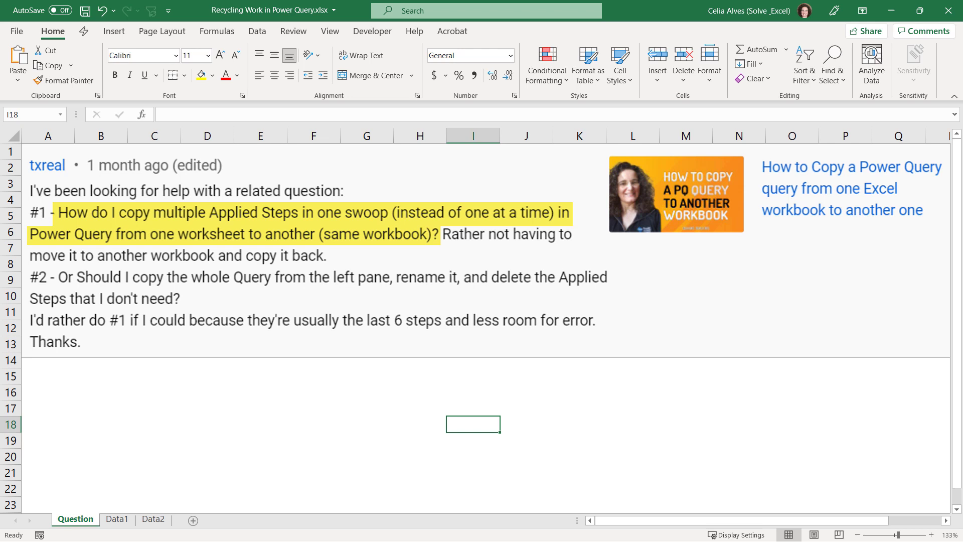
Select the forum-question picture, then look over the Data1 and Data2 sheets, ending on Data1.
click(485, 251)
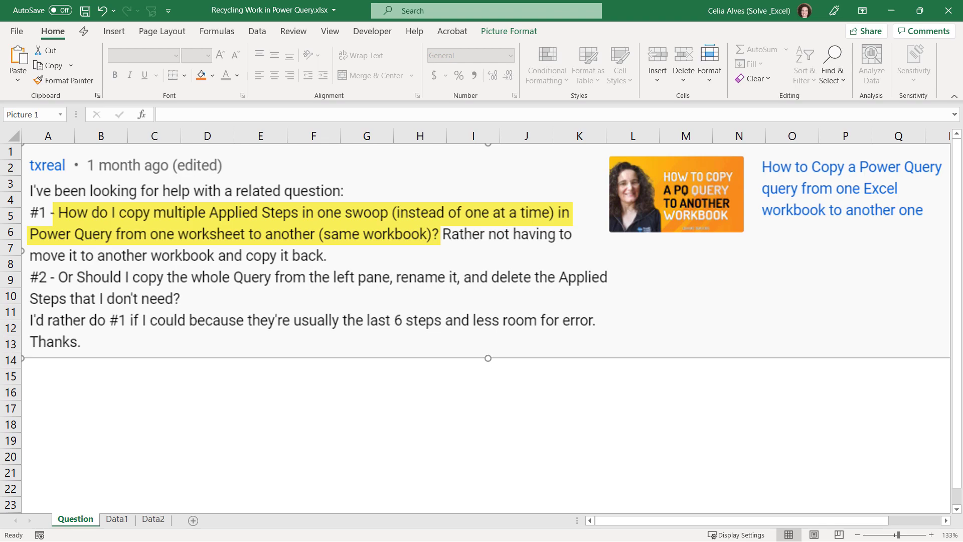
click(117, 519)
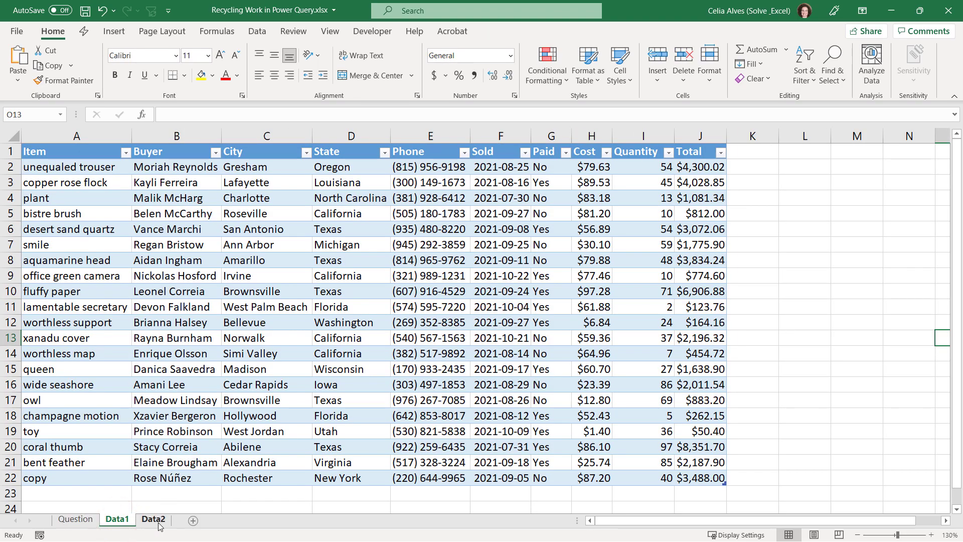
click(157, 521)
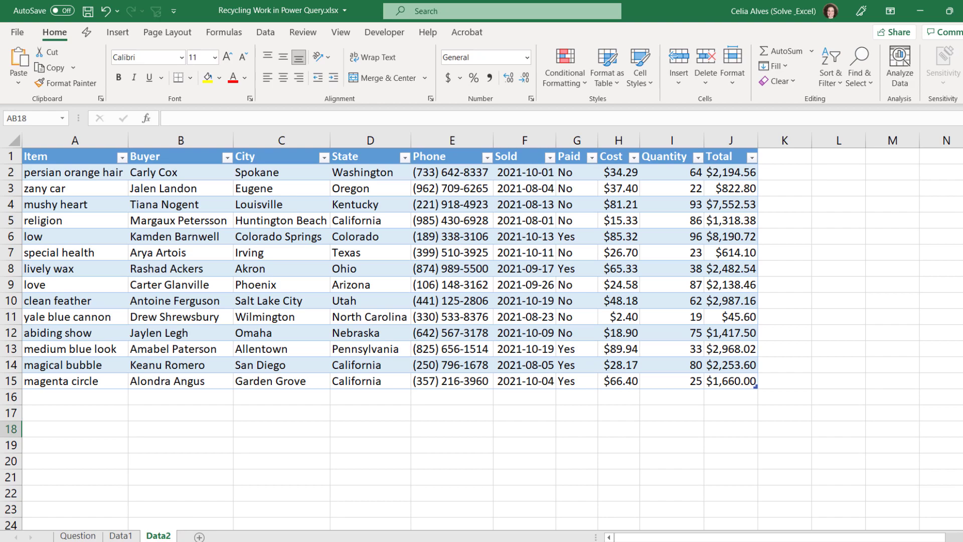
click(122, 536)
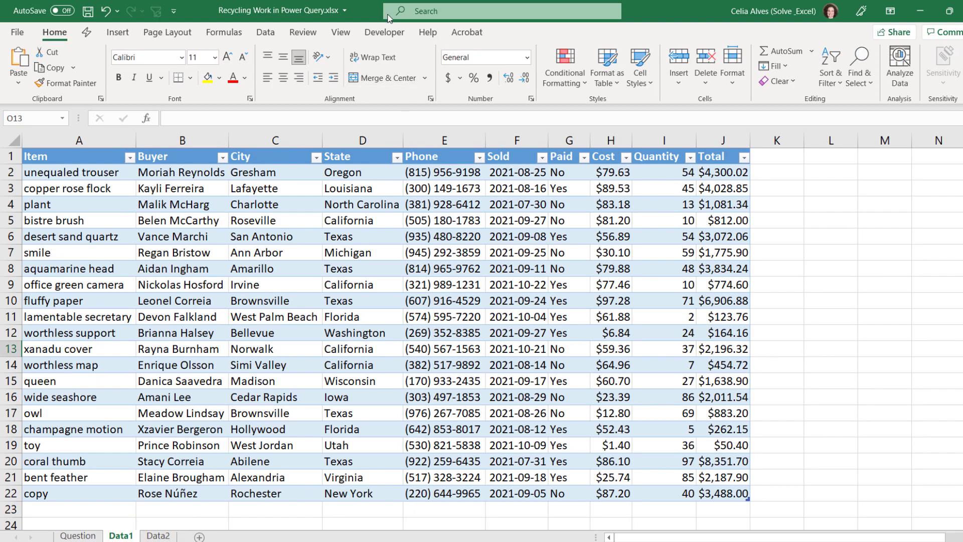
Show the Queries & Connections pane from the Data tab and widen it.
click(265, 32)
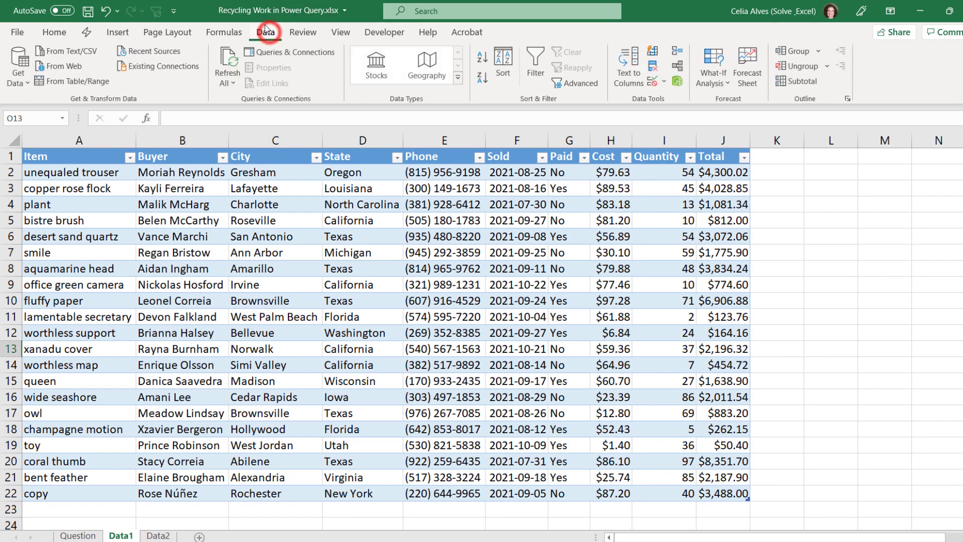
click(301, 53)
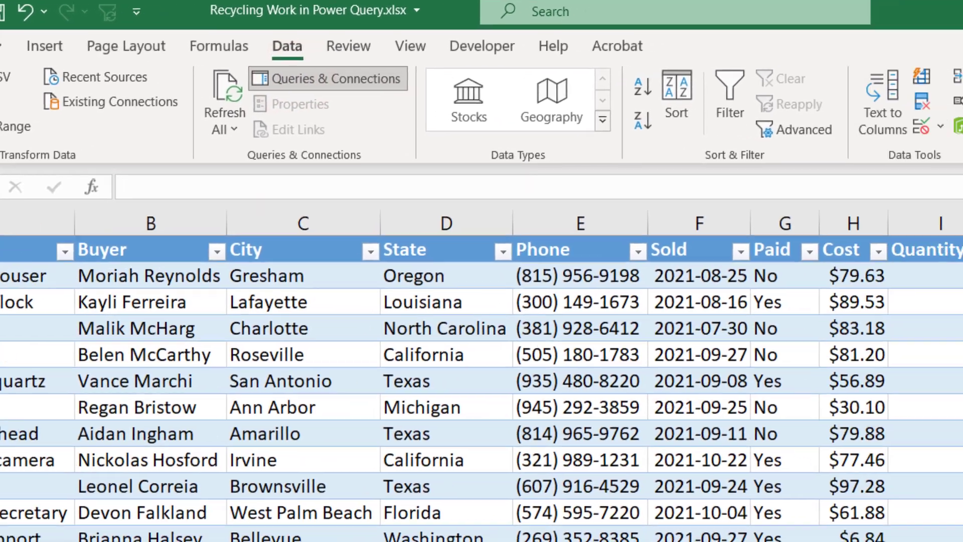
drag(962, 541, 962, 532)
drag(652, 502, 650, 501)
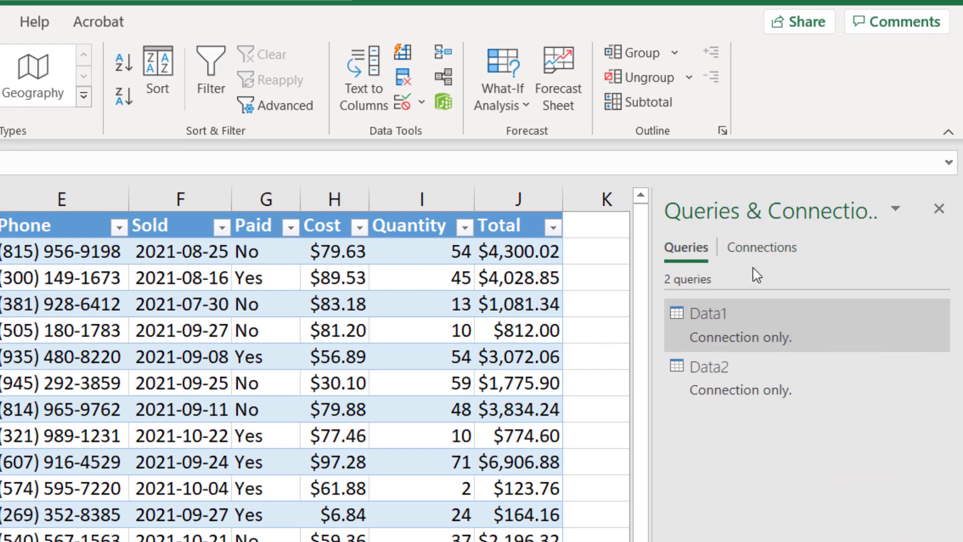
Open Data1 in Power Query Editor and compare its Source step with Data2's Source and Filtered Rows steps.
click(718, 317)
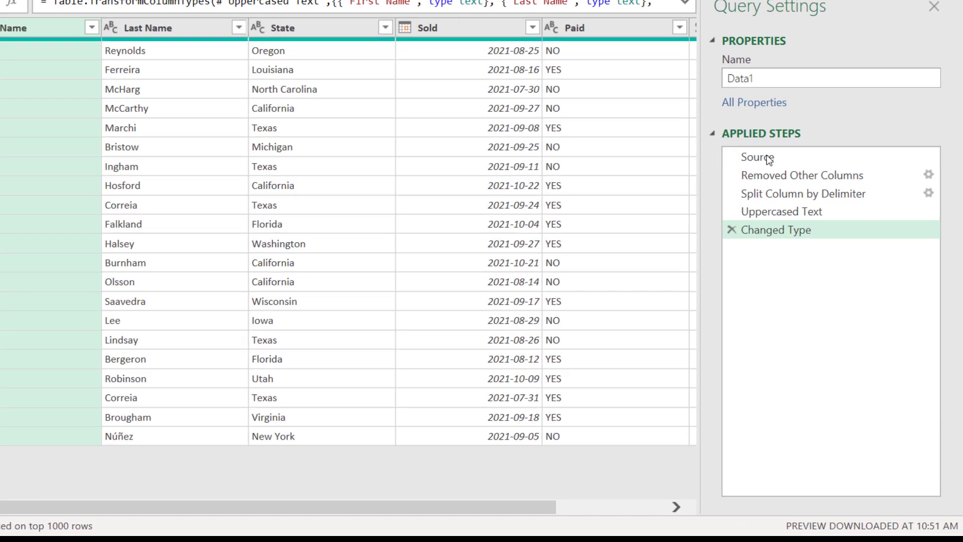
click(794, 219)
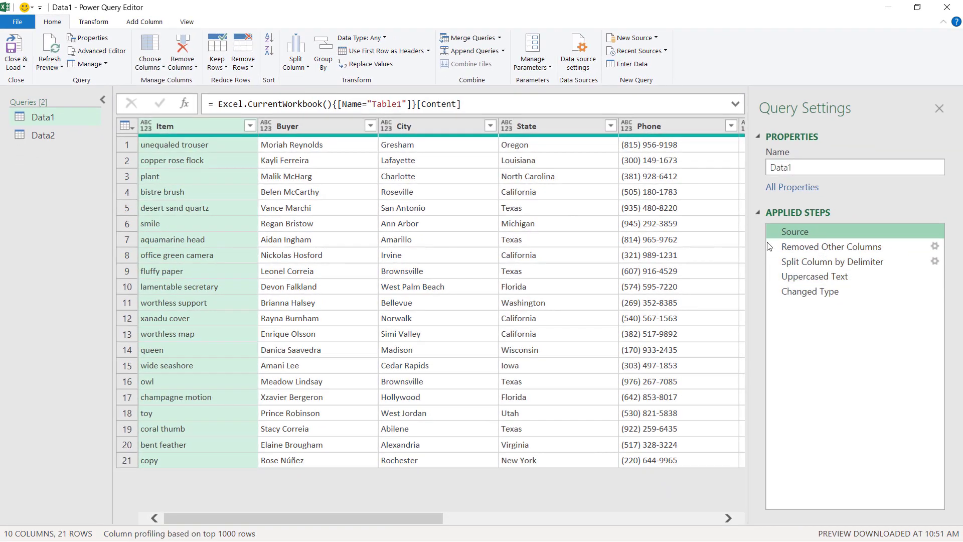
click(33, 134)
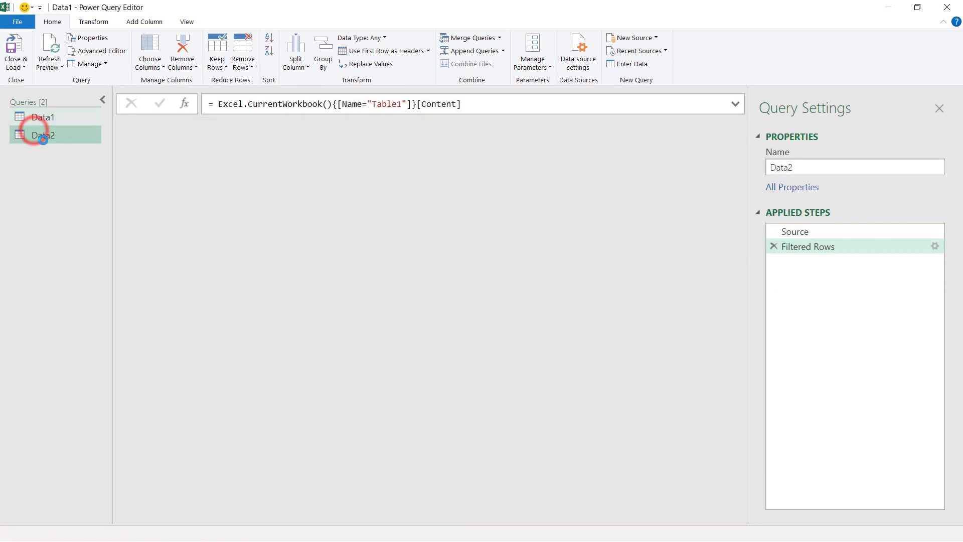
click(847, 235)
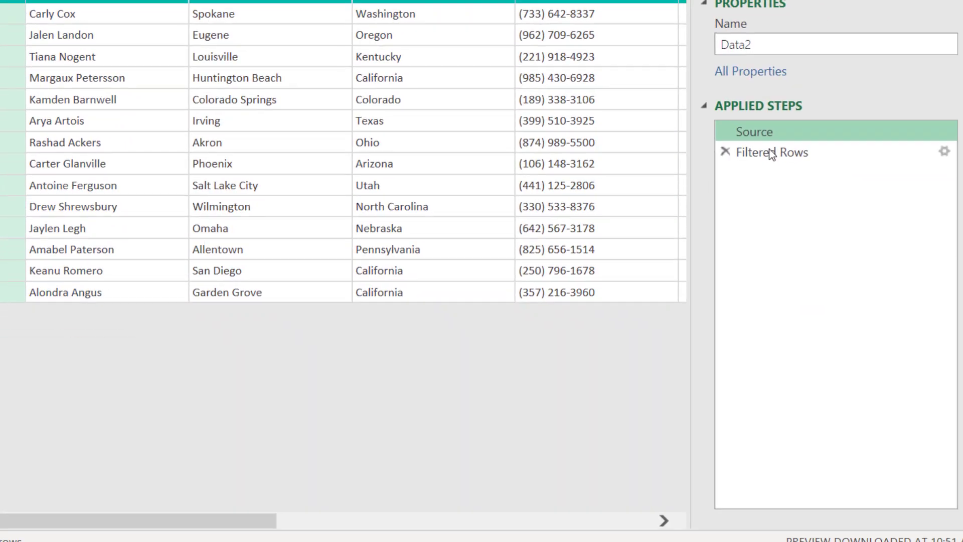
click(960, 239)
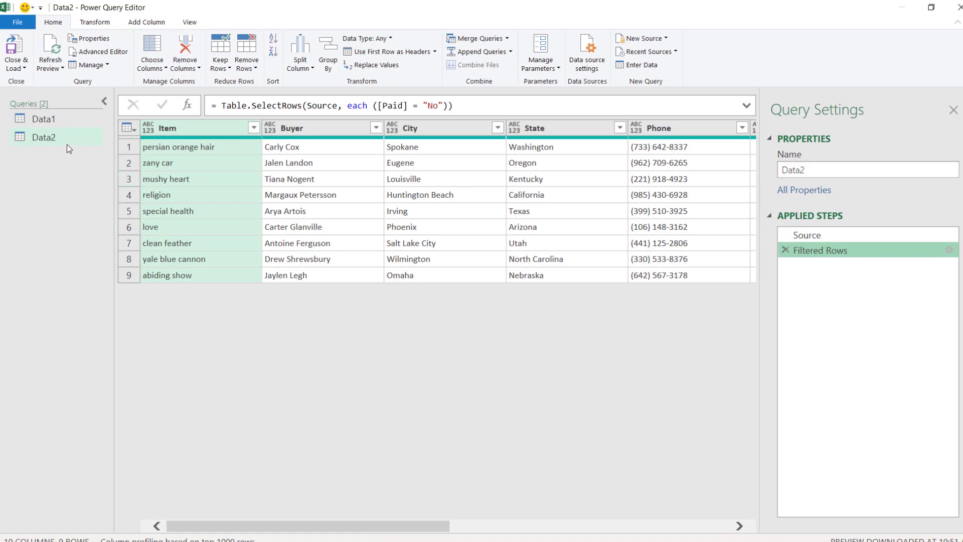
click(42, 122)
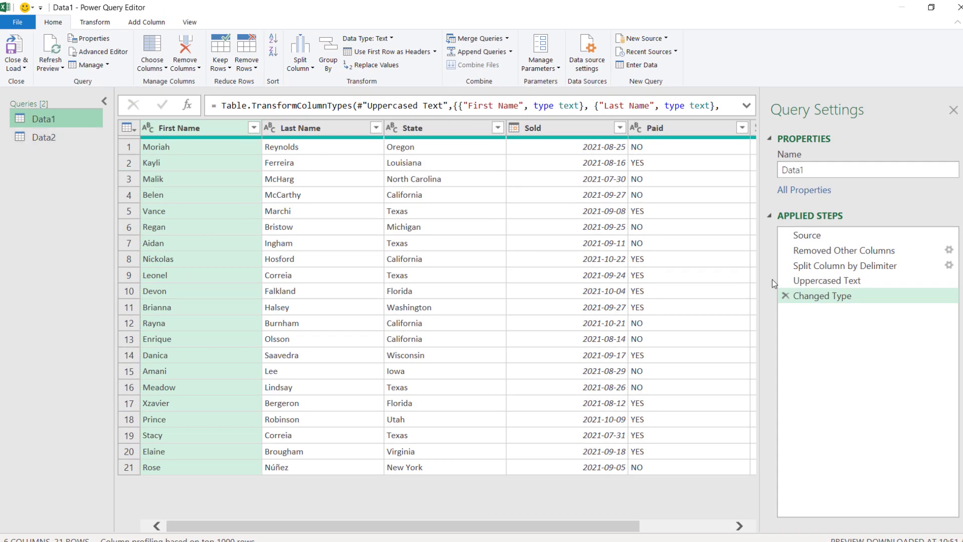
click(67, 138)
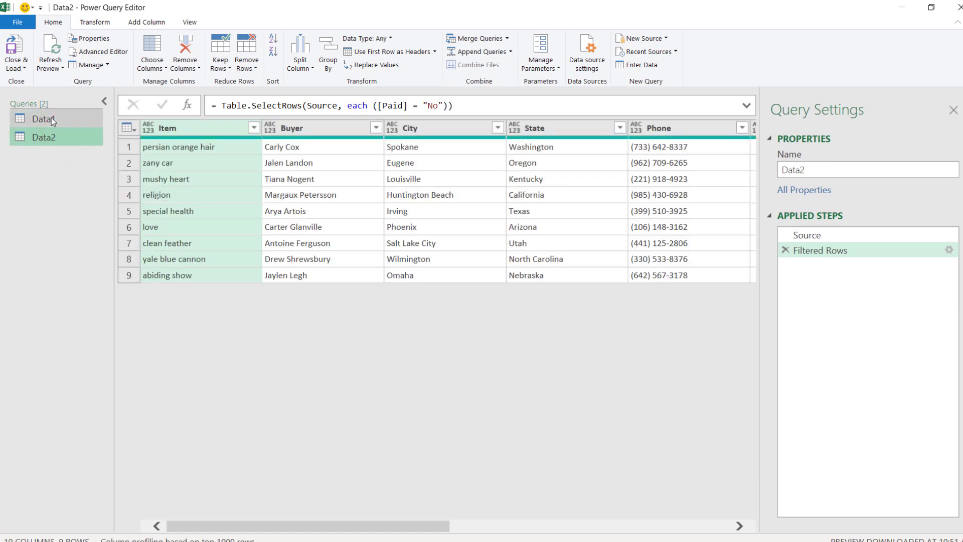
click(45, 120)
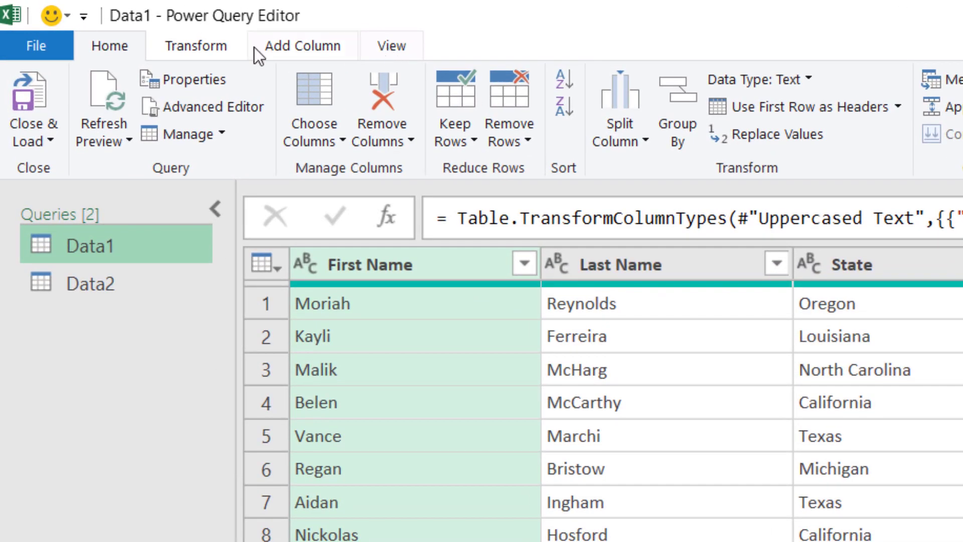
Copy Data1's M code from Removed Other Columns to the end in the Advanced Editor, then close it.
click(89, 50)
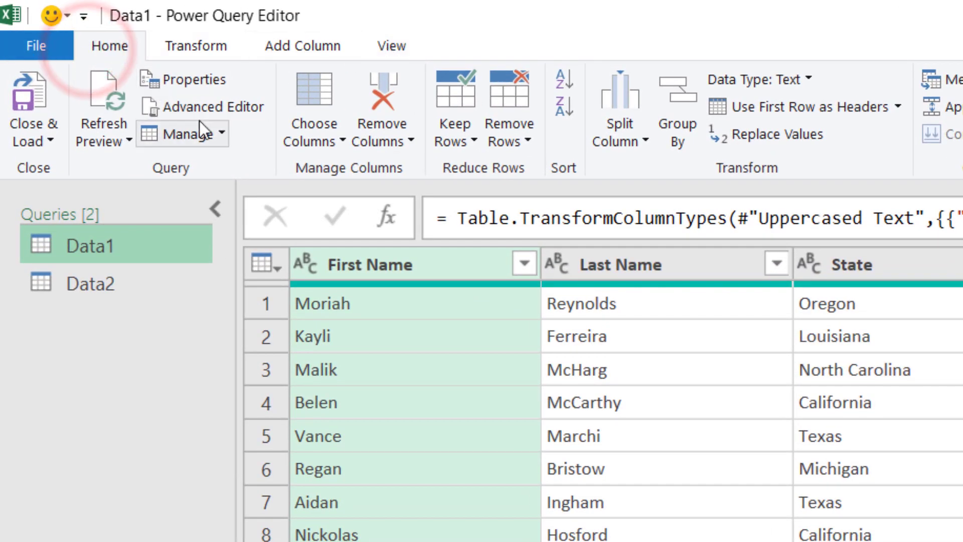
click(399, 45)
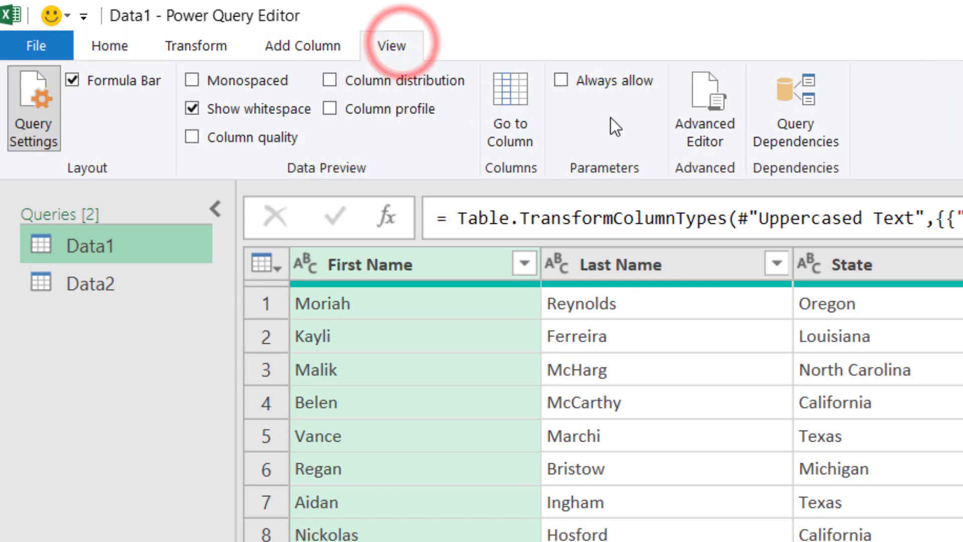
click(707, 115)
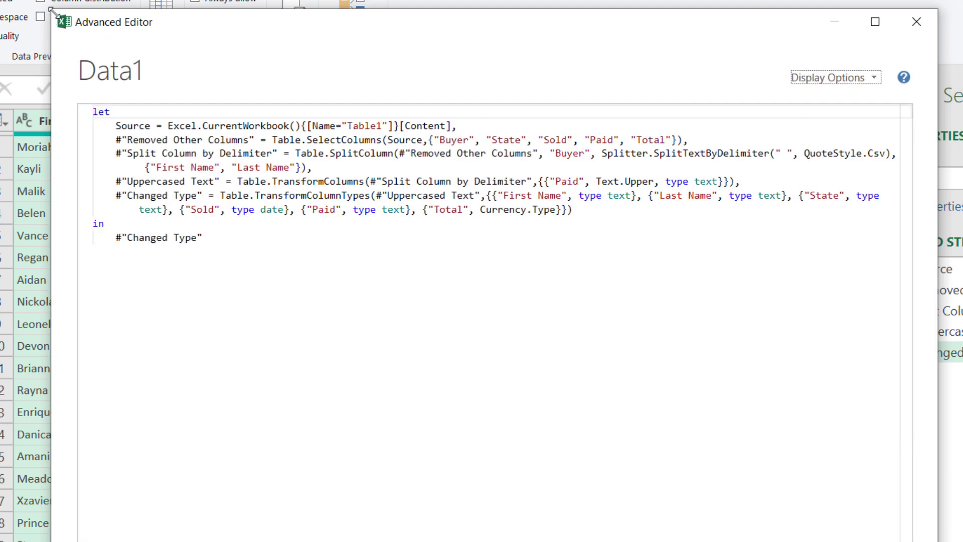
drag(51, 10, 0, 0)
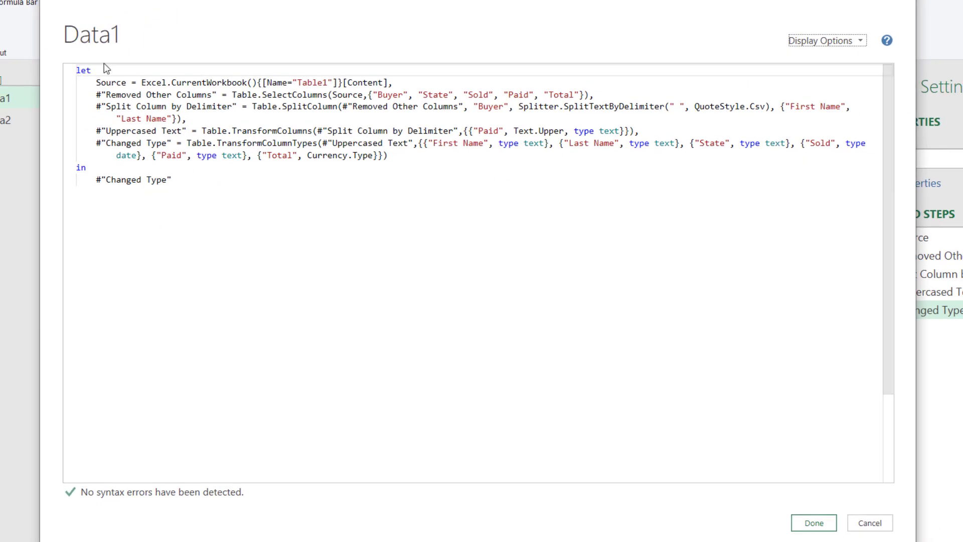
scroll(395, 137, up, 2)
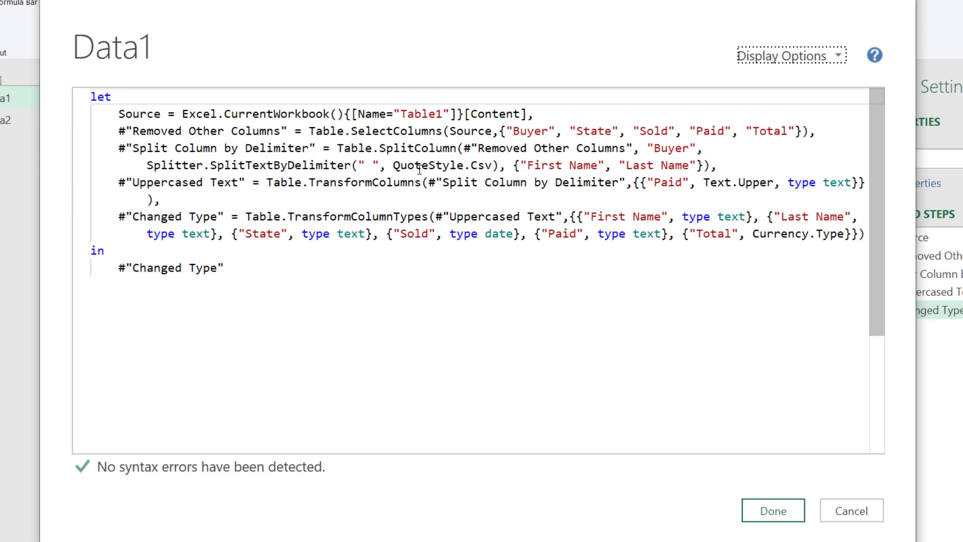
drag(92, 132, 352, 289)
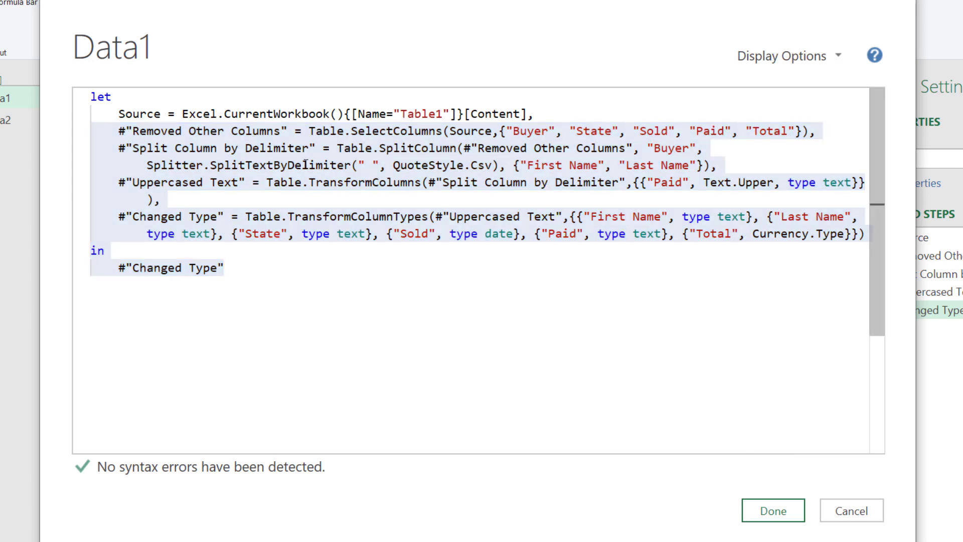
right_click(306, 159)
click(357, 206)
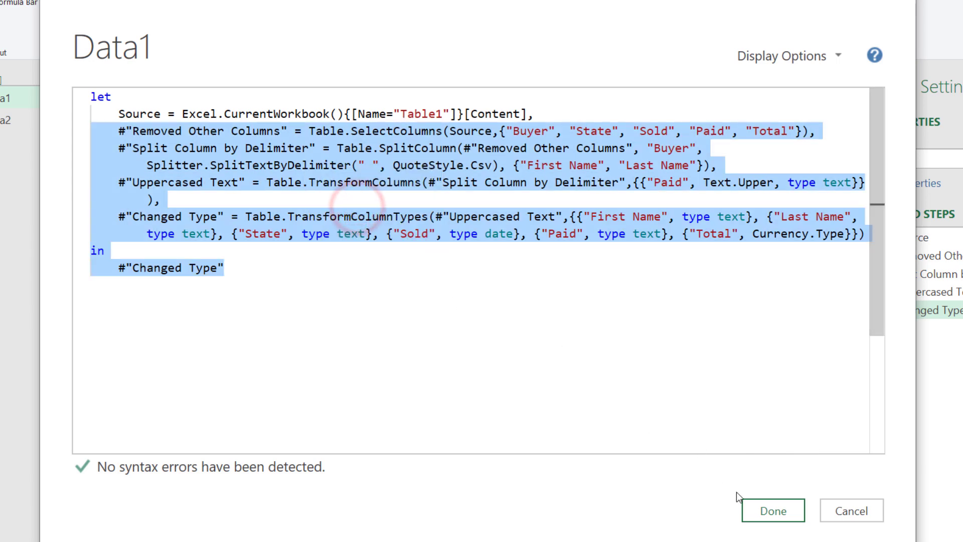
click(771, 510)
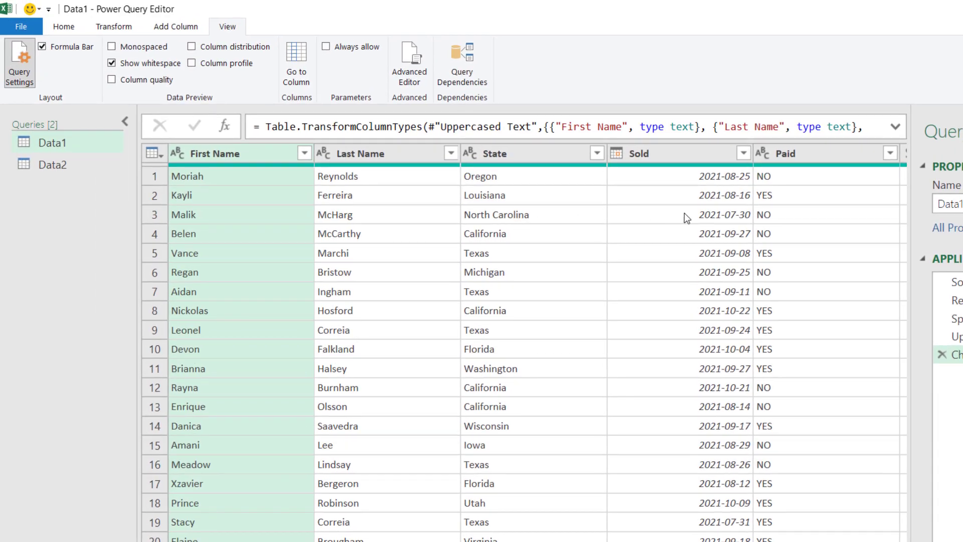
In Data2's Advanced Editor, replace the closing in clause with Data1's copied steps.
click(87, 173)
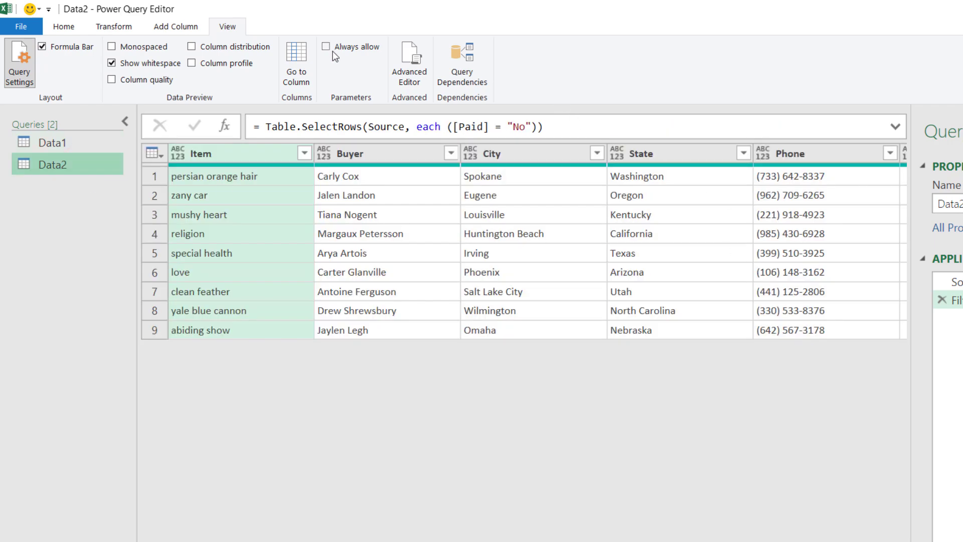
click(409, 60)
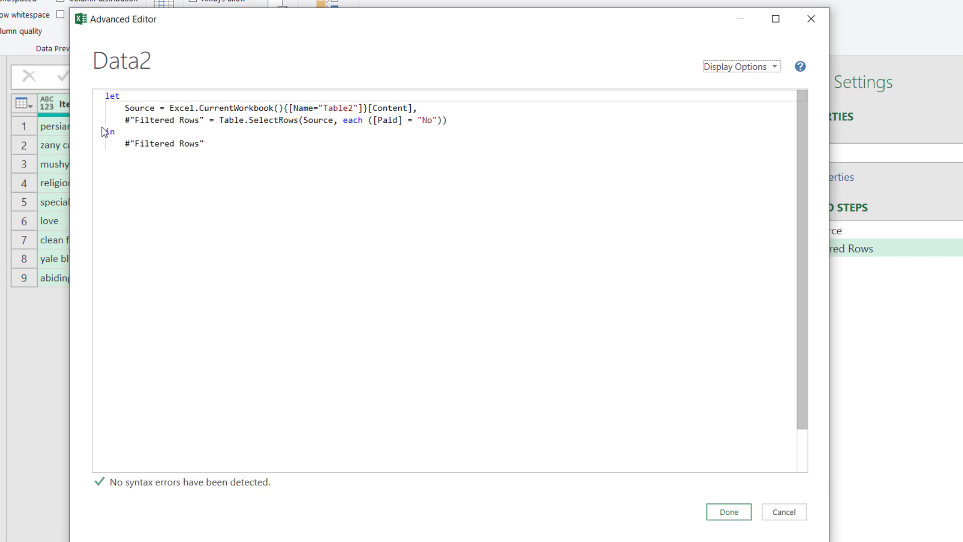
drag(107, 132, 259, 157)
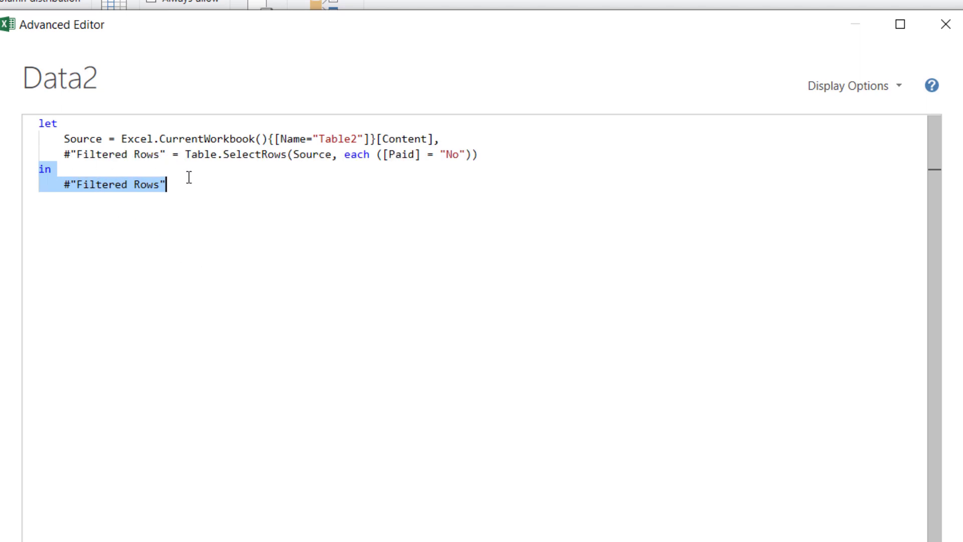
key(Delete)
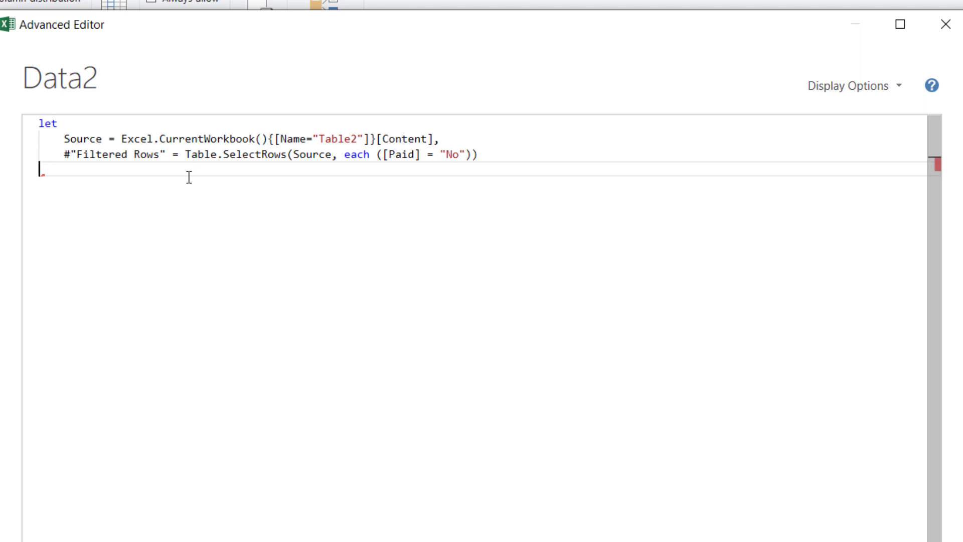
key(ctrl+v)
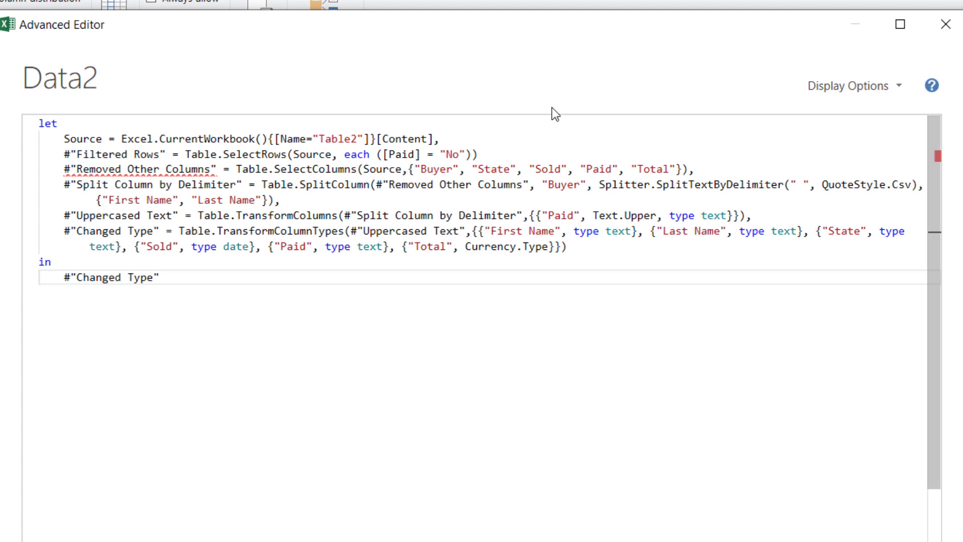
Enlarge the code editor and add the missing comma after the Filtered Rows line.
click(898, 24)
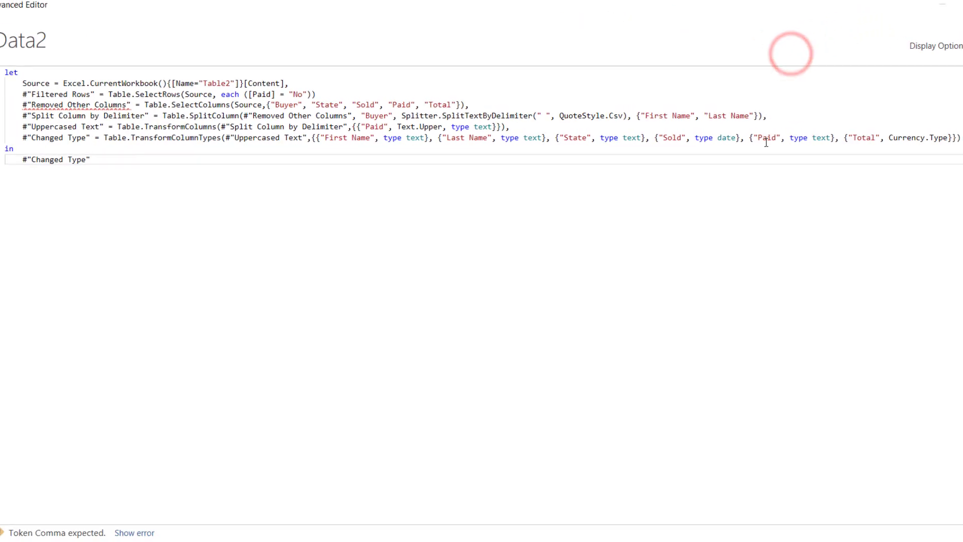
key(ctrl+plus)
key(ctrl+plus)
key(ctrl+plus)
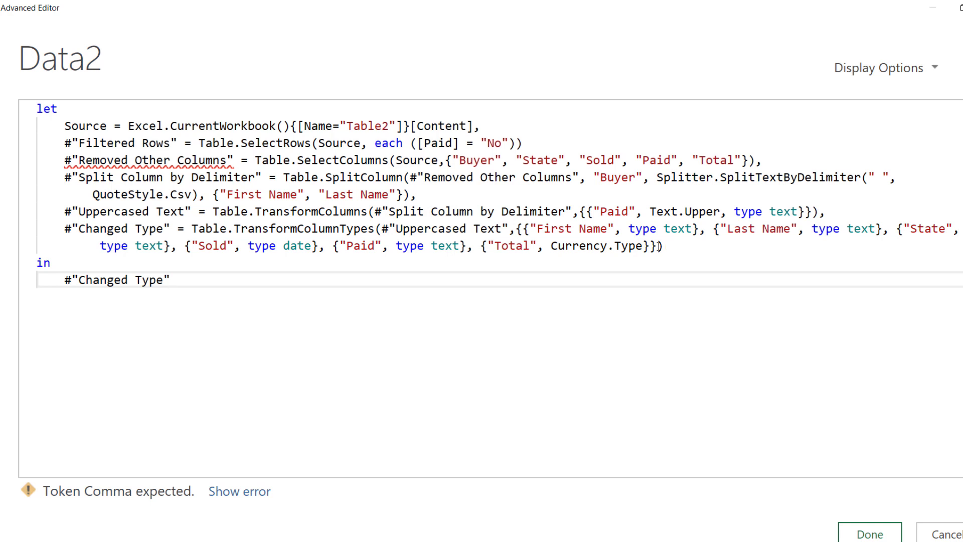
click(523, 144)
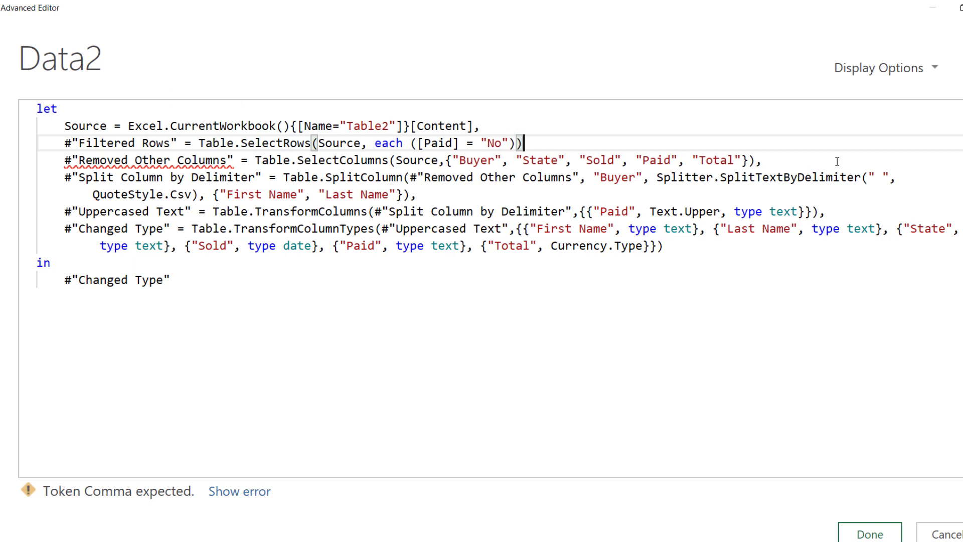
text(,)
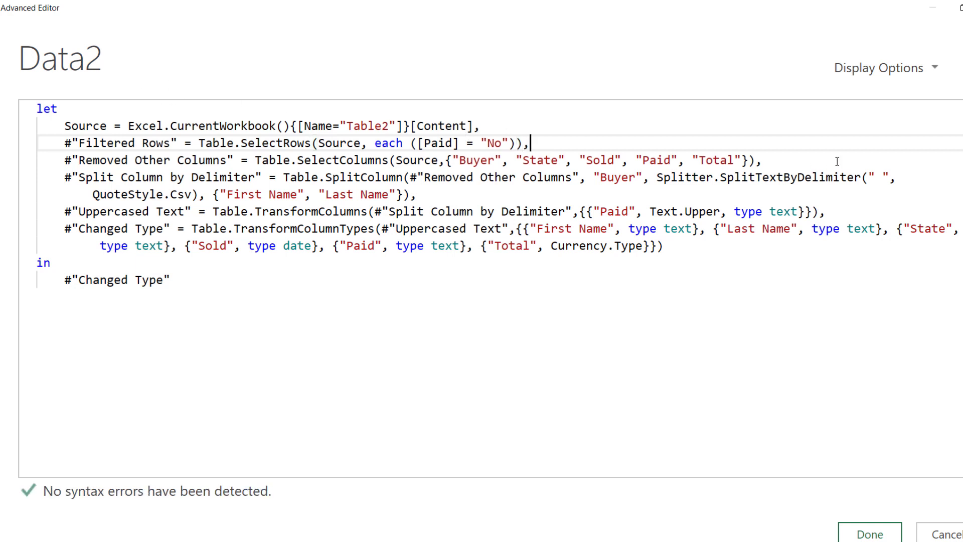
Replace Source in Table.SelectColumns with #"Filtered Rows" and save the code.
click(79, 161)
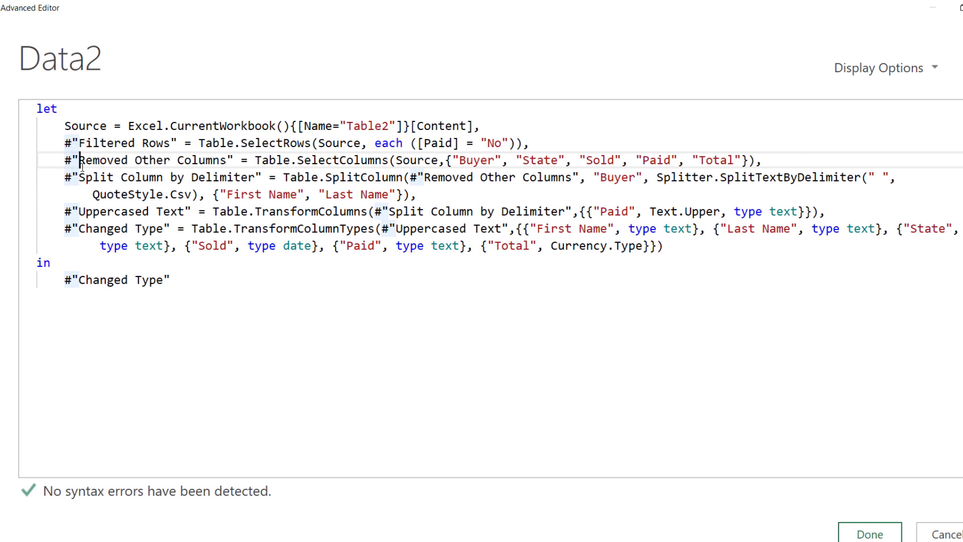
click(97, 142)
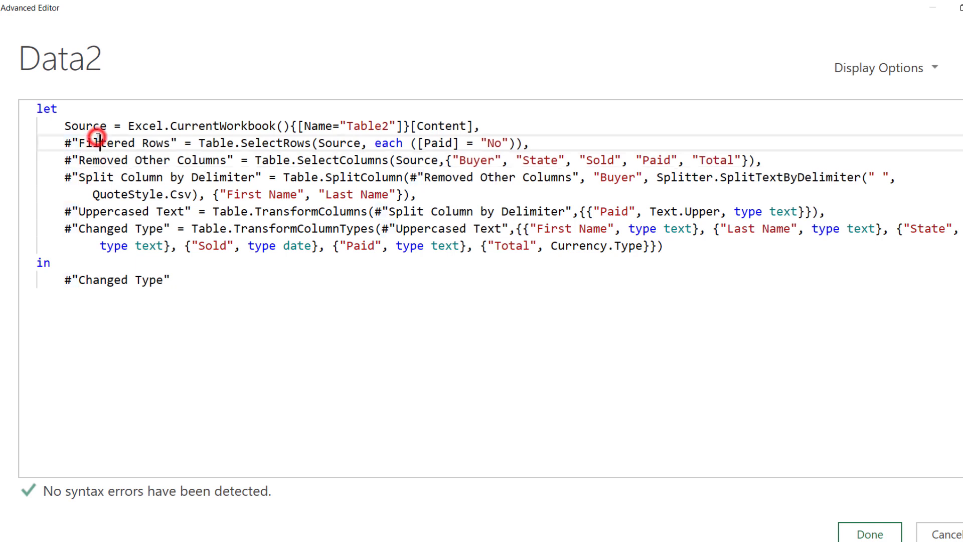
click(94, 160)
drag(248, 160, 431, 160)
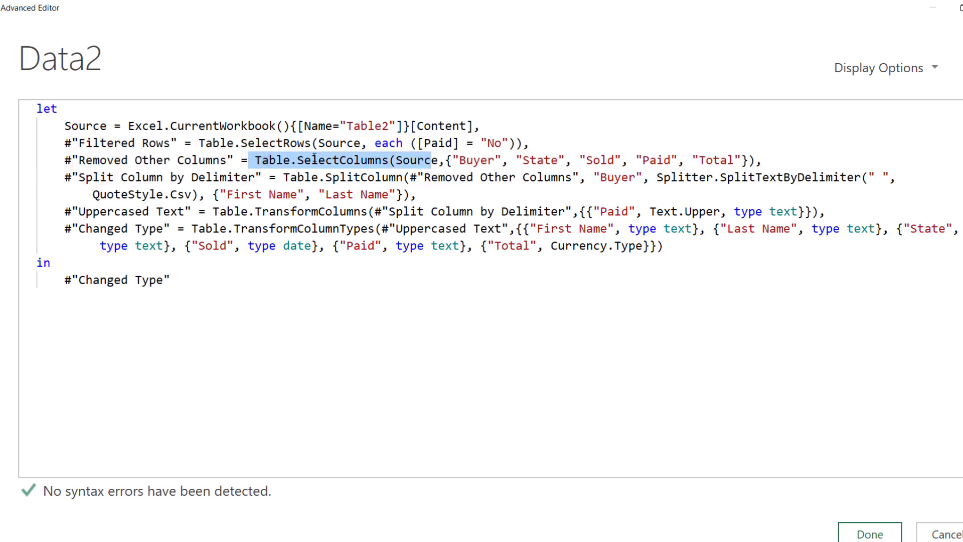
click(249, 160)
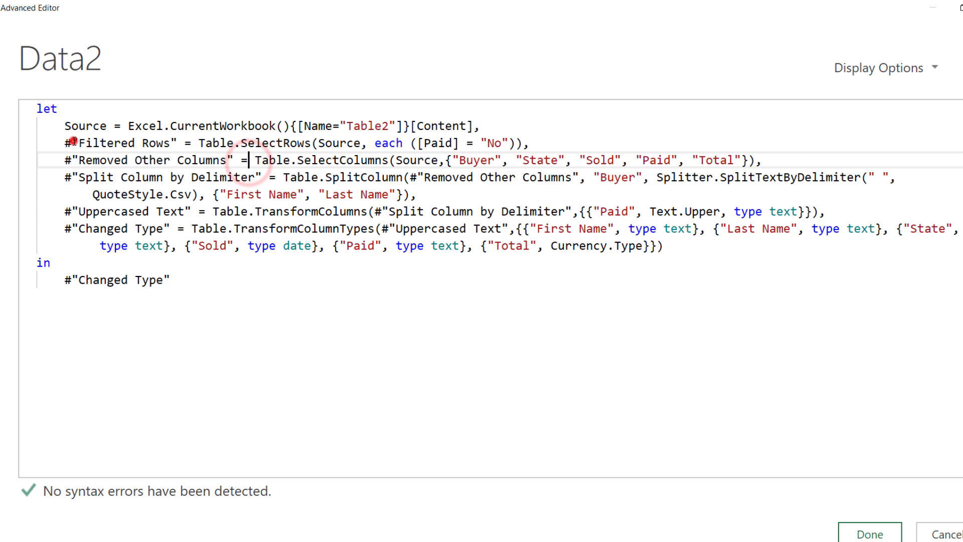
click(72, 142)
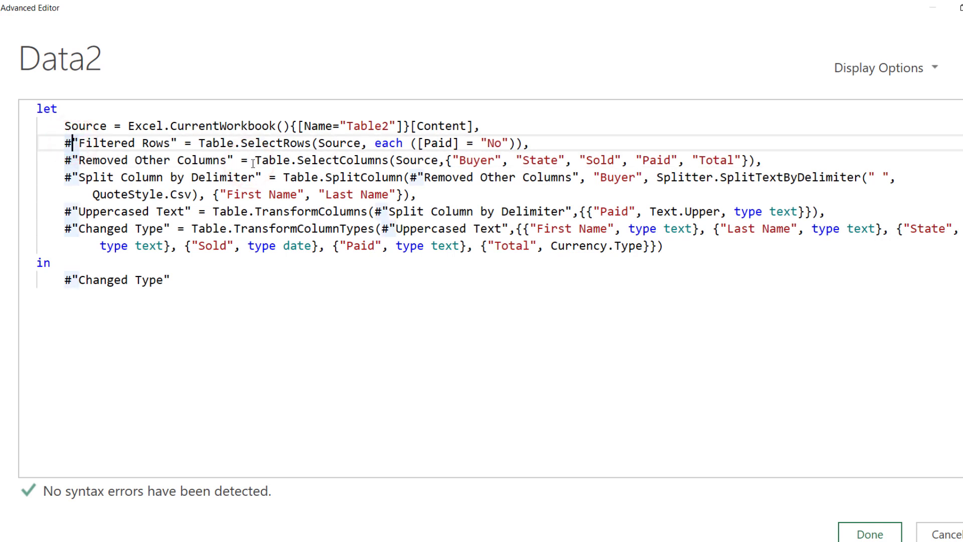
double_click(402, 160)
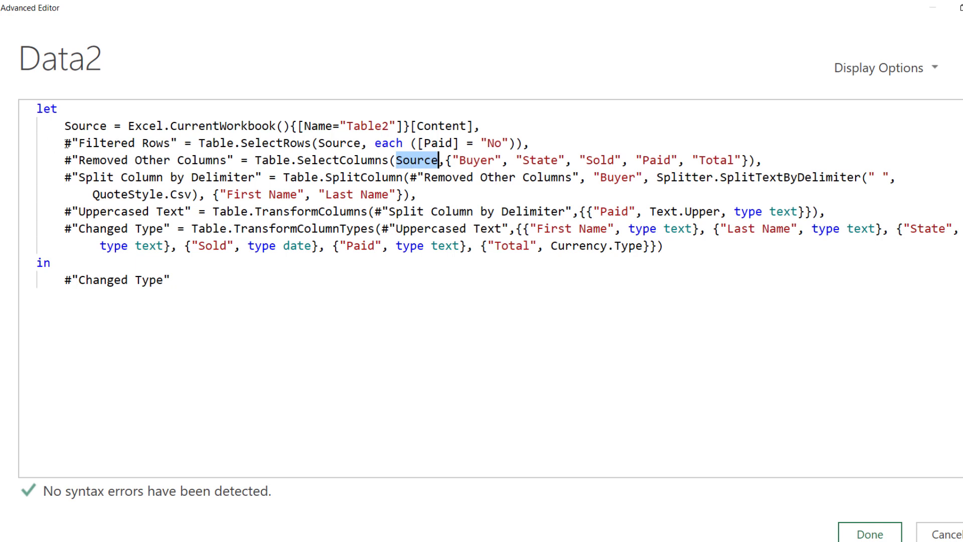
drag(66, 143, 183, 140)
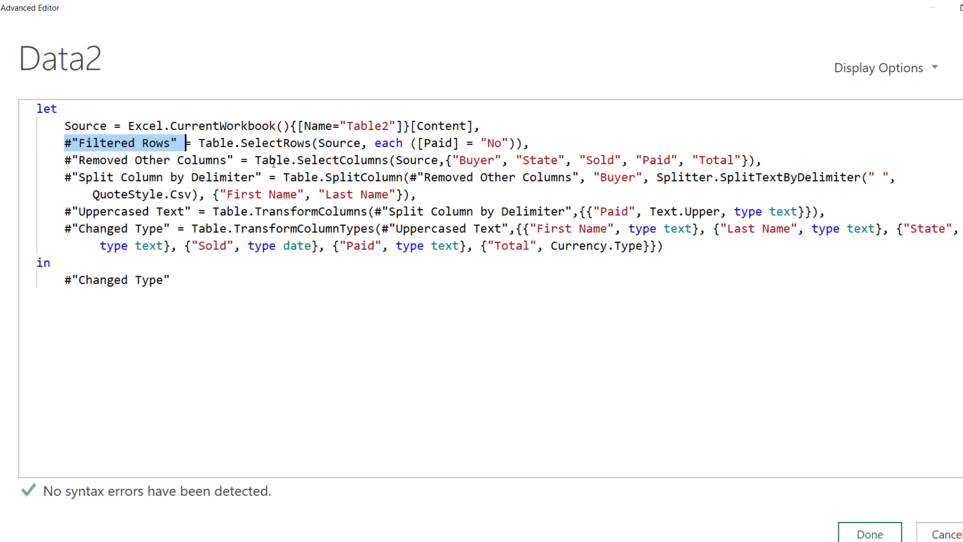
double_click(410, 161)
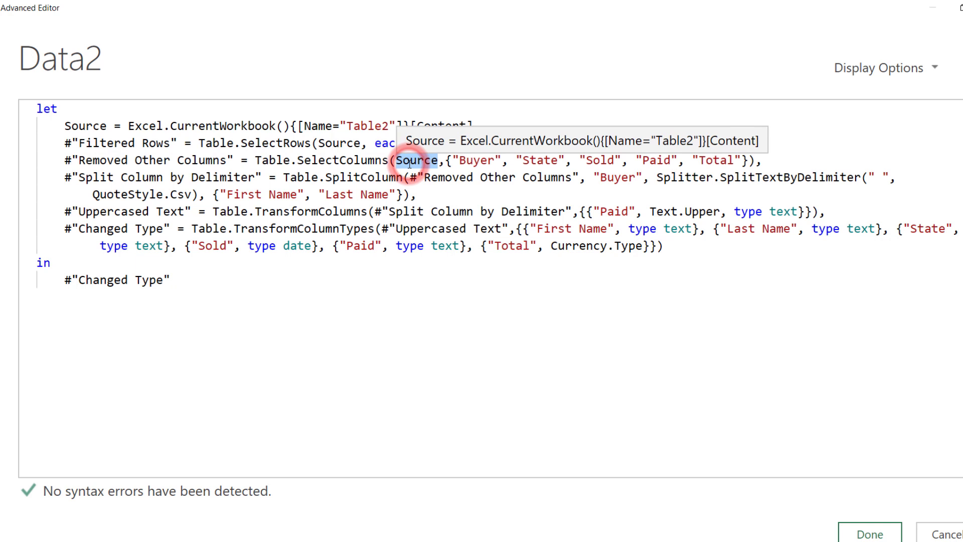
key(BackSpace)
key(ctrl+v)
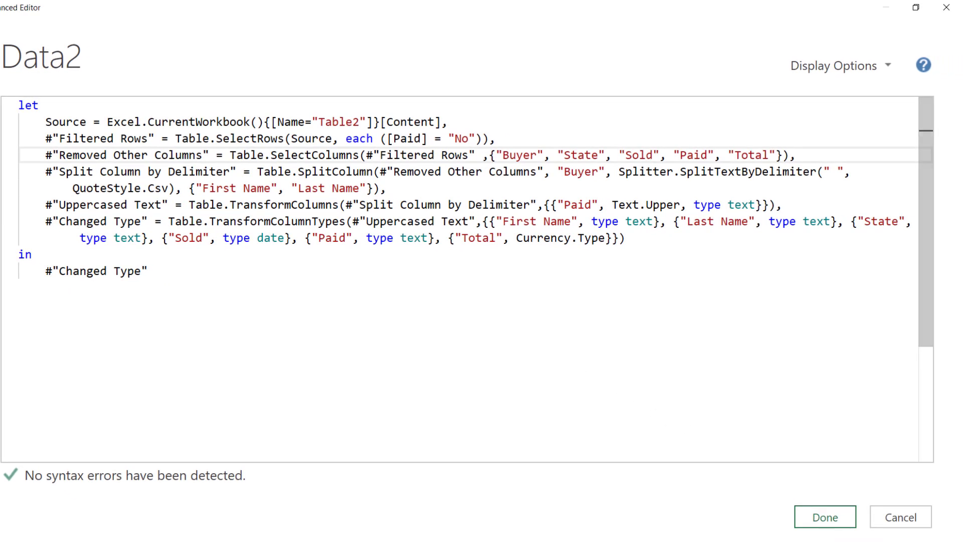
click(838, 518)
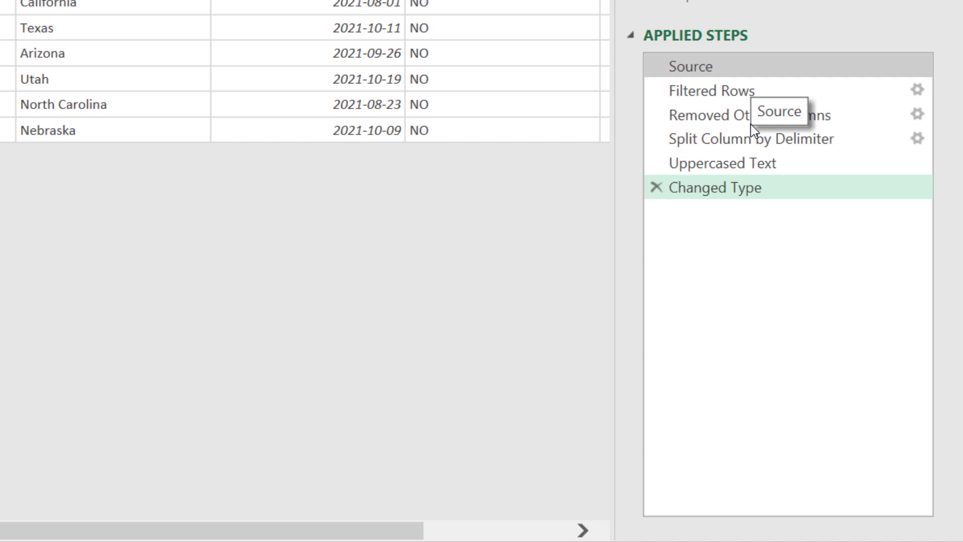
click(754, 95)
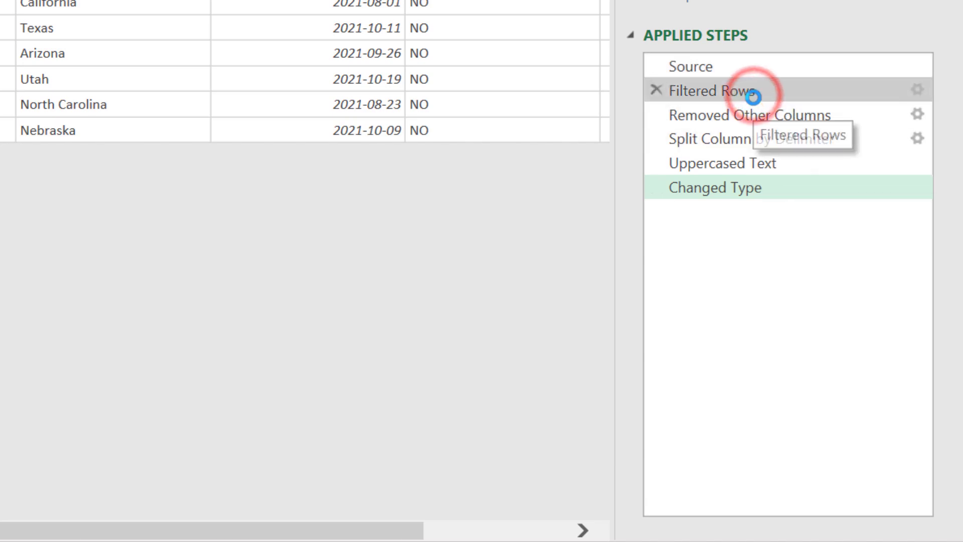
click(755, 114)
click(753, 139)
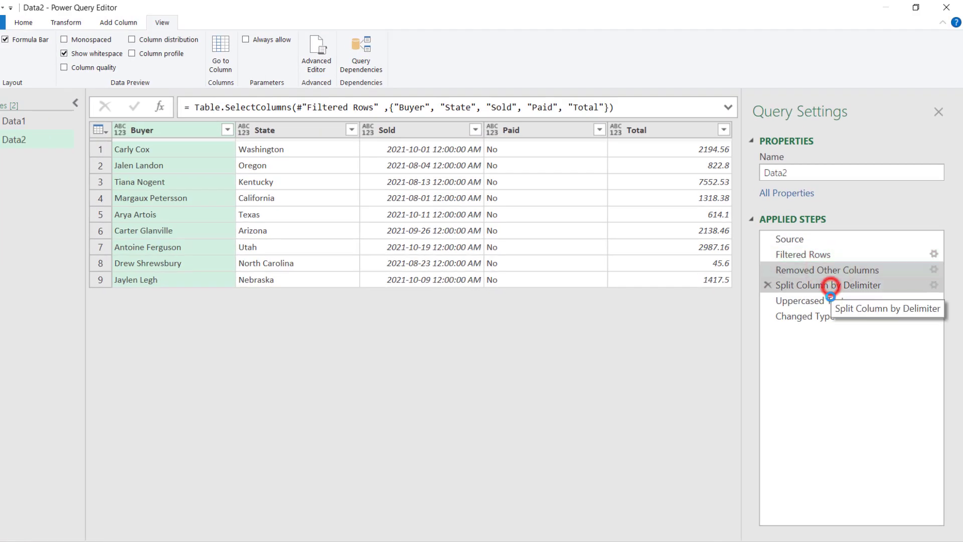
click(830, 300)
click(825, 316)
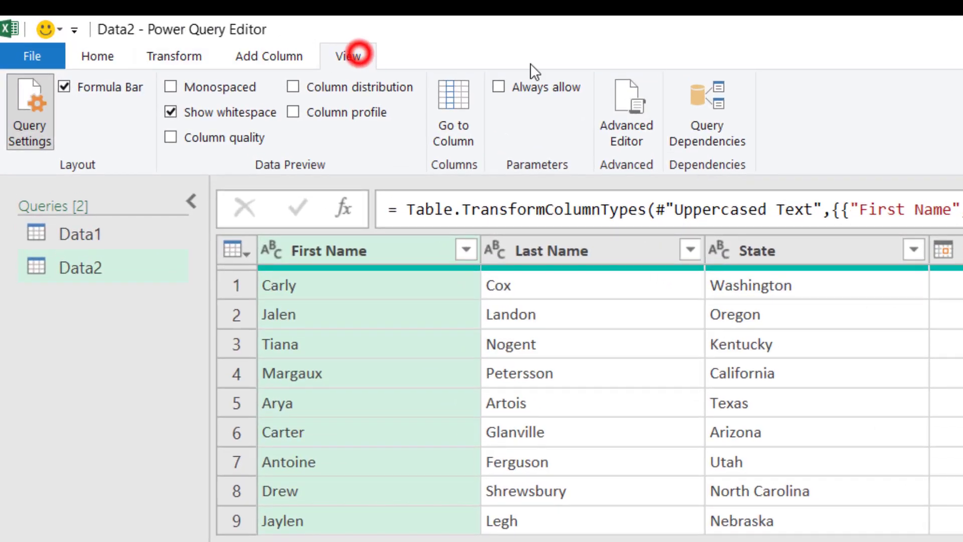
click(725, 116)
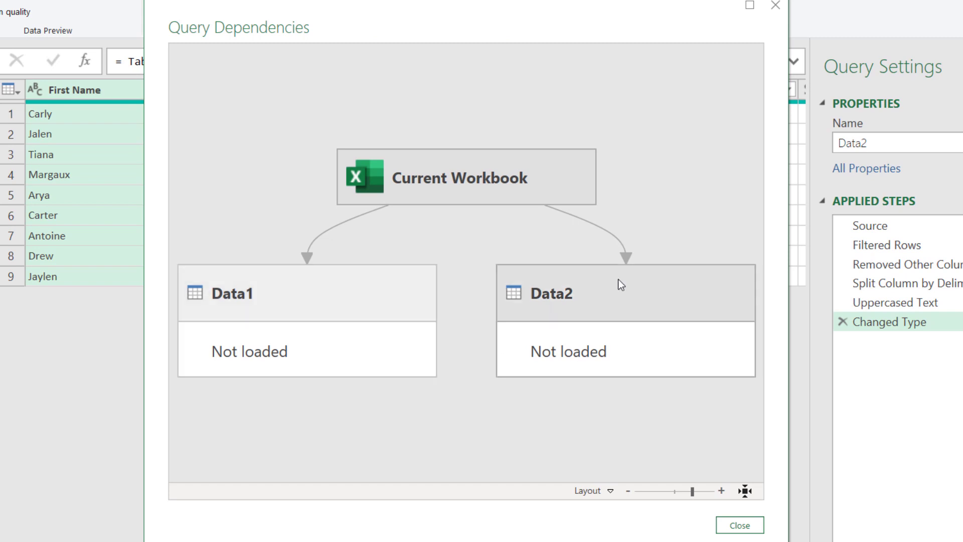
click(749, 5)
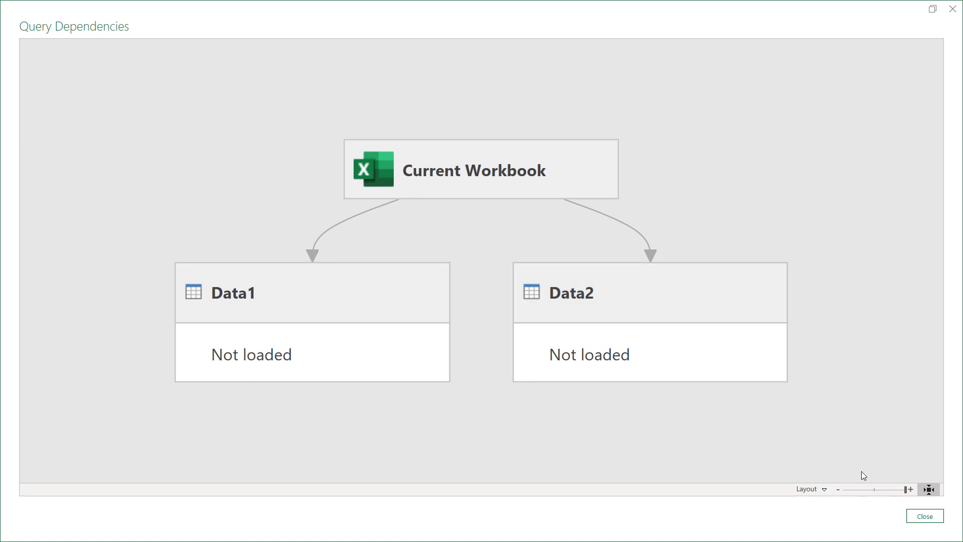
click(925, 516)
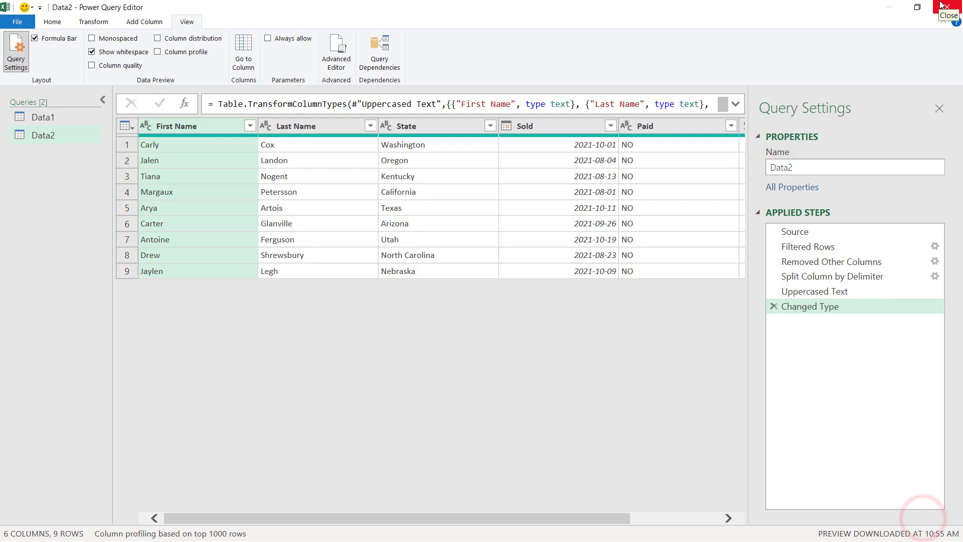
Delete the Data2 query, confirm the deletion, and show Data1's preview.
click(46, 136)
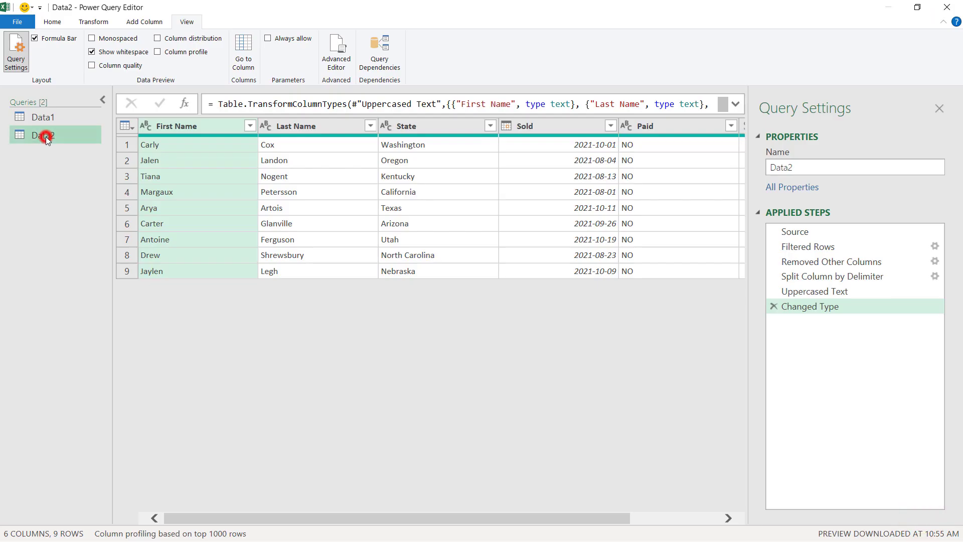
right_click(46, 137)
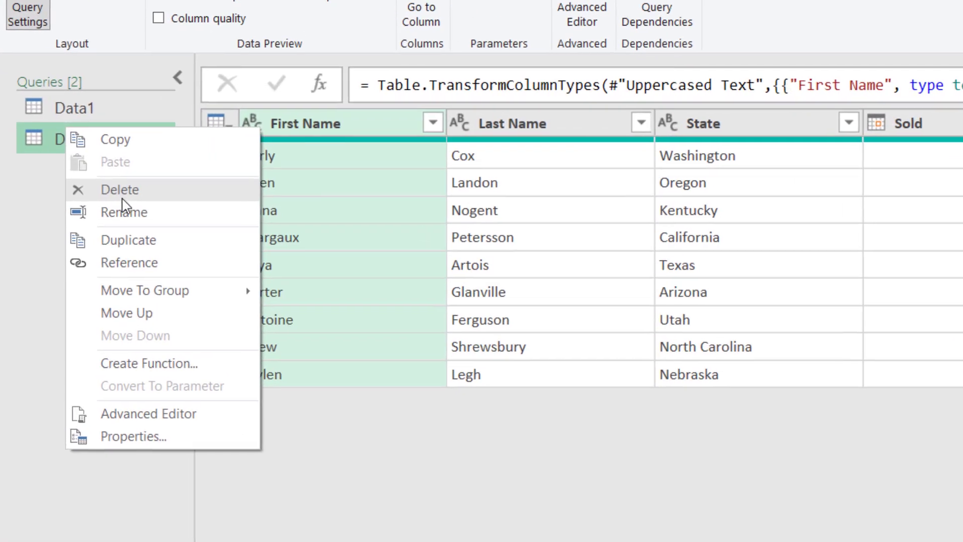
click(72, 169)
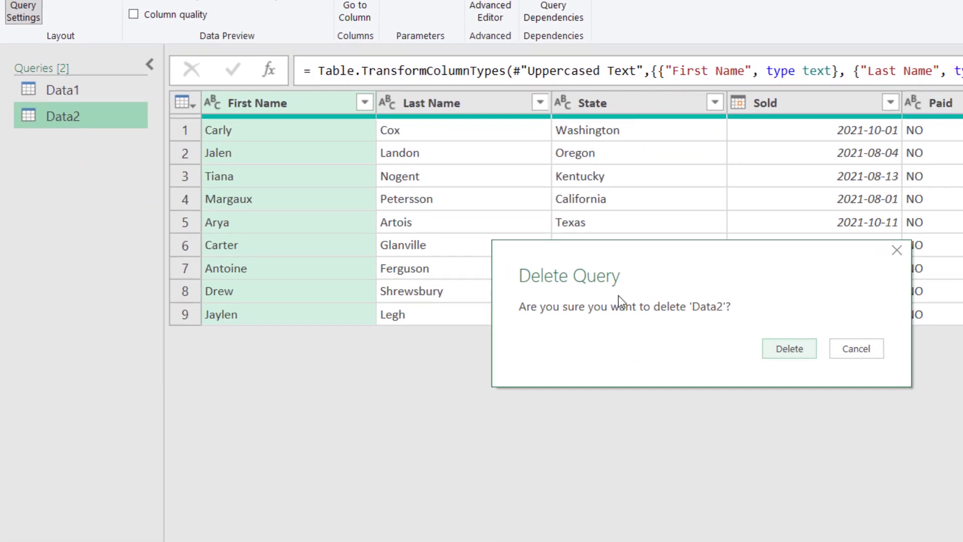
click(780, 344)
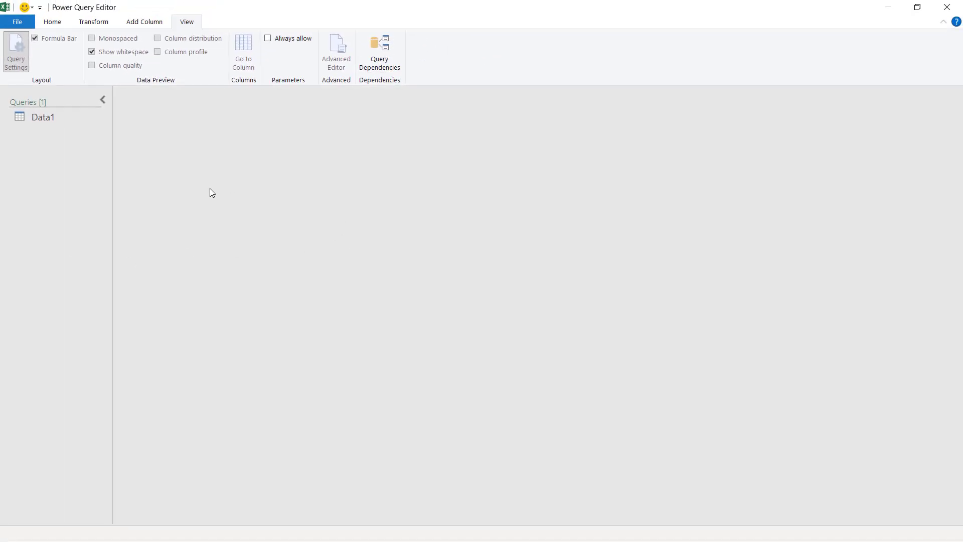
click(55, 117)
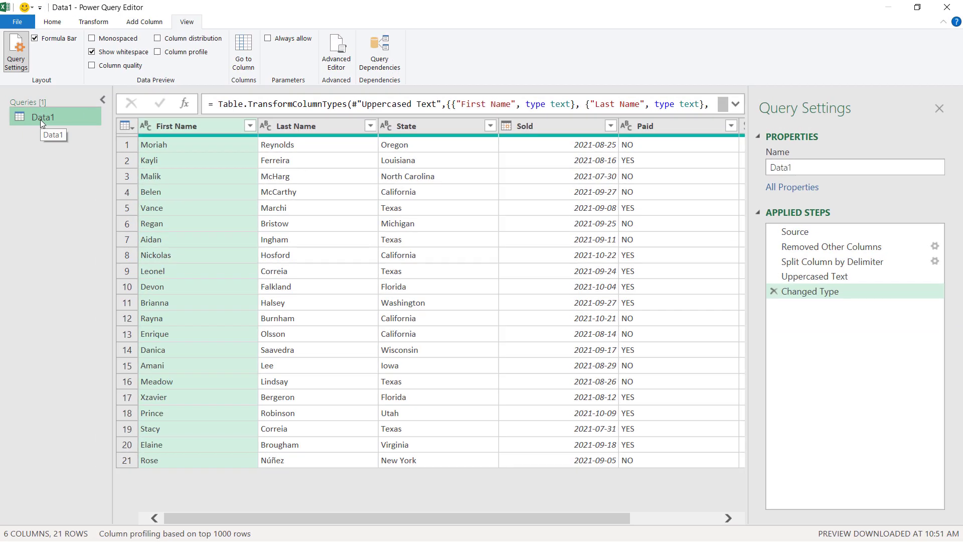
Duplicate the Data1 query and name the copy Duplicate.
right_click(41, 119)
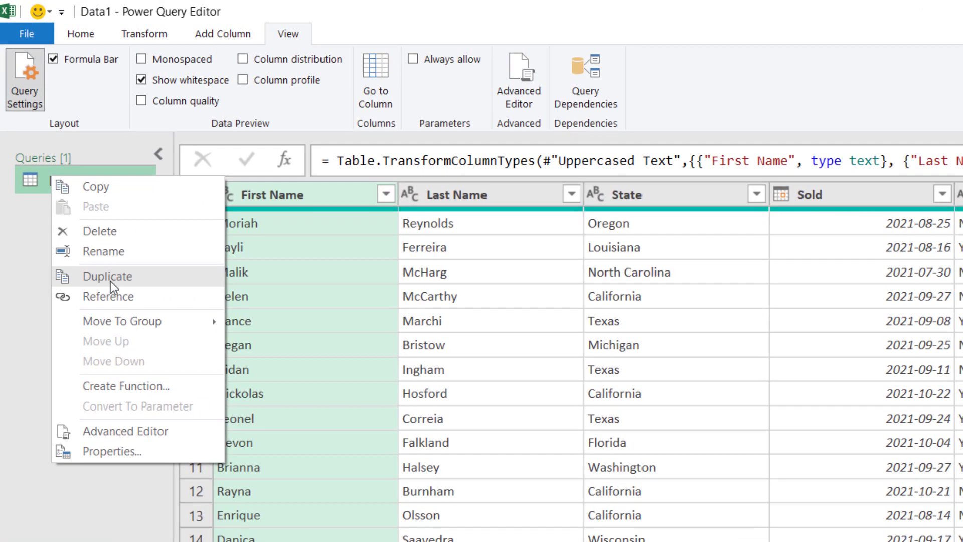
click(29, 189)
right_click(43, 180)
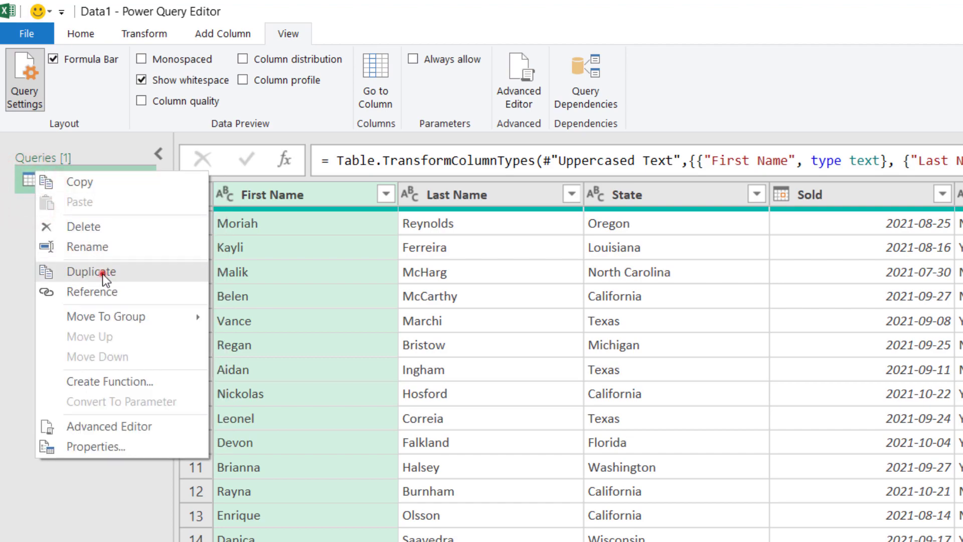
click(102, 273)
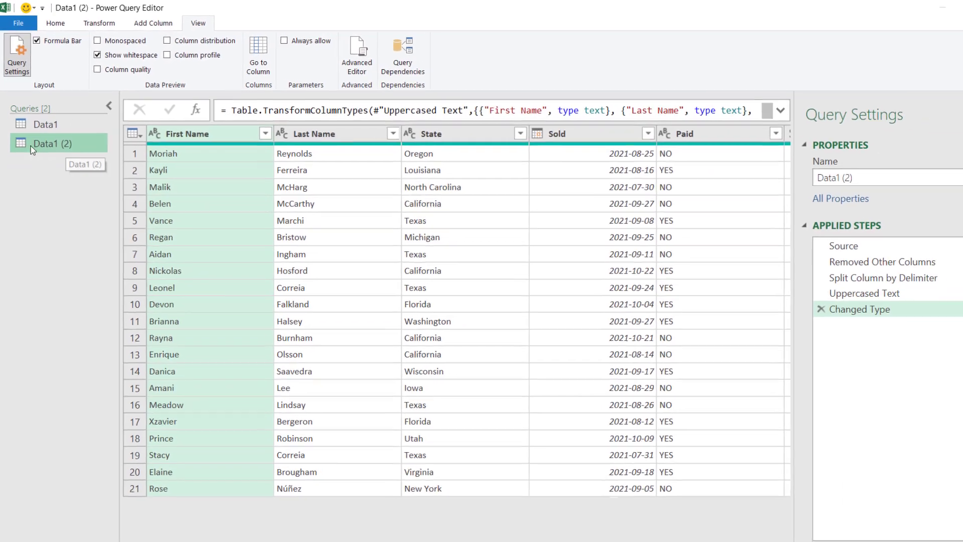
click(831, 170)
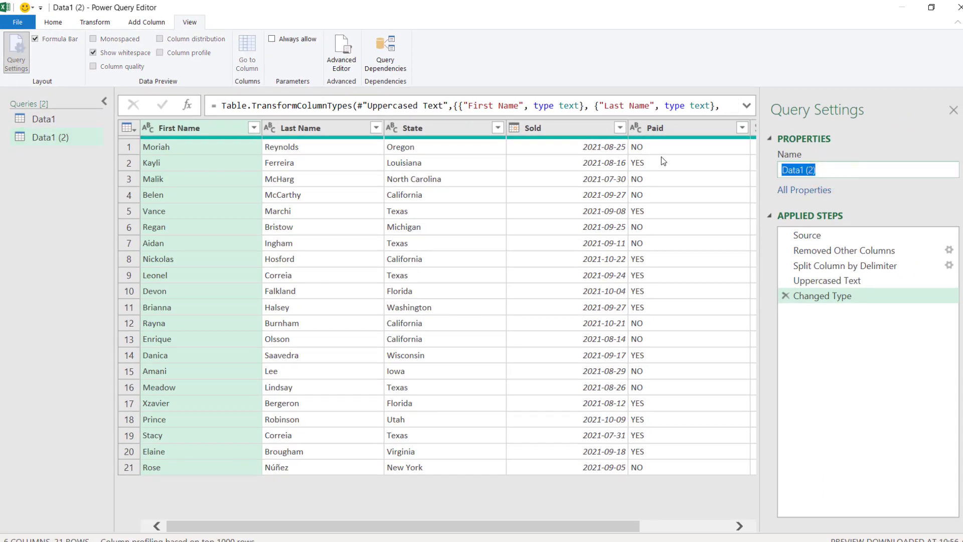
text(Duplicate)
key(Return)
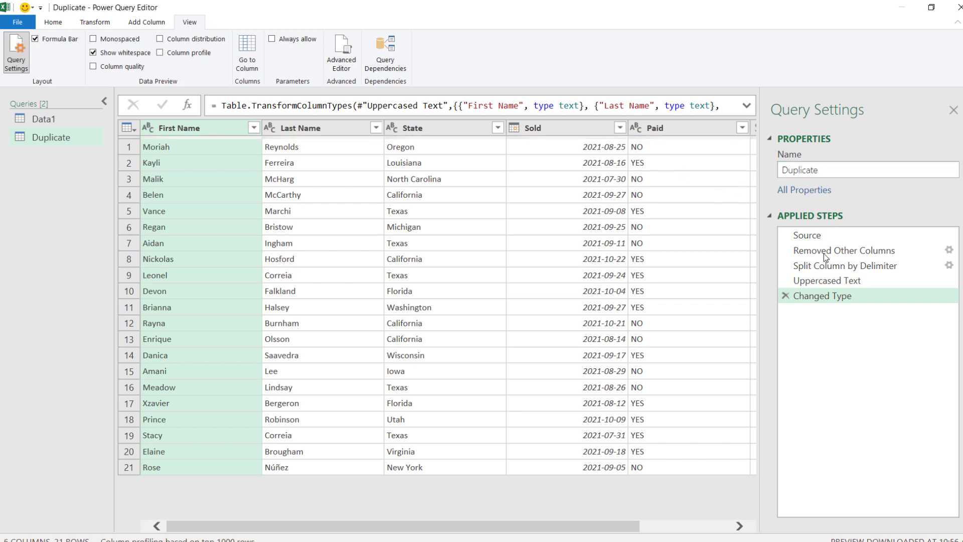
Compare Data1 with Duplicate and preview Duplicate at its Split Column by Delimiter step.
click(55, 123)
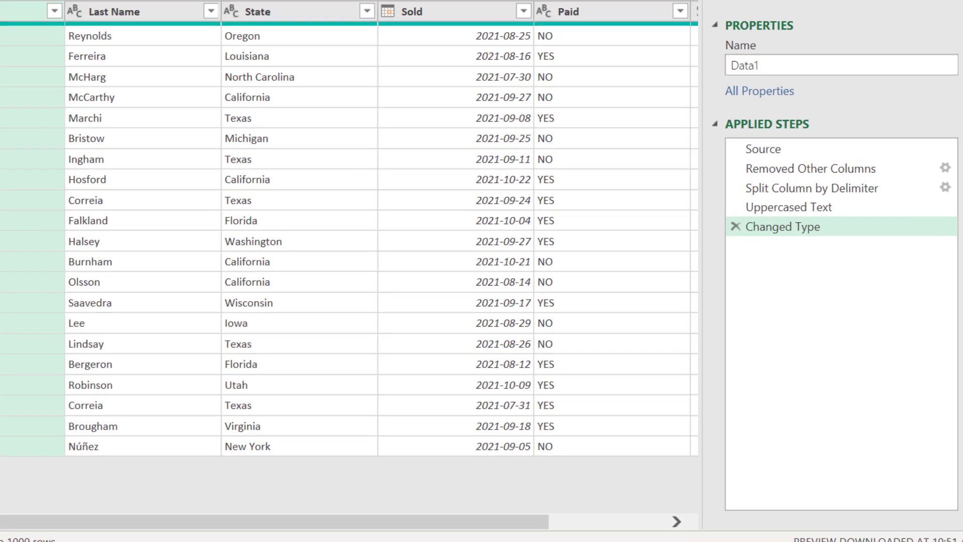
click(47, 139)
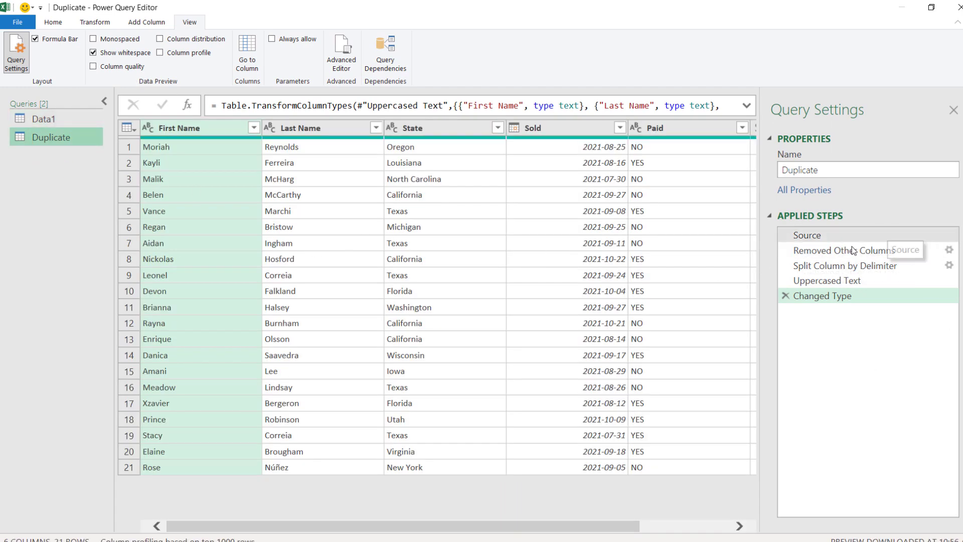
click(836, 264)
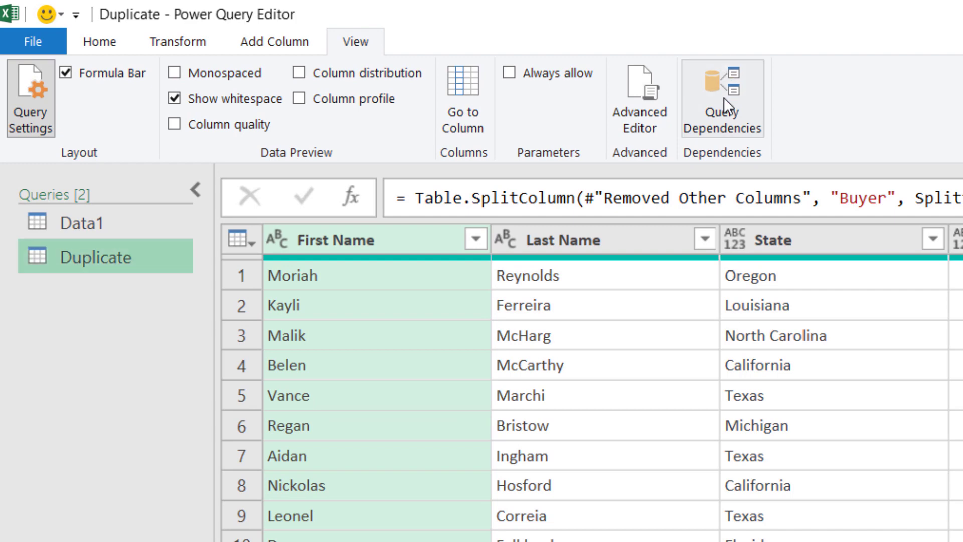
Check the maximized Query Dependencies diagram, then delete the Duplicate query.
click(423, 58)
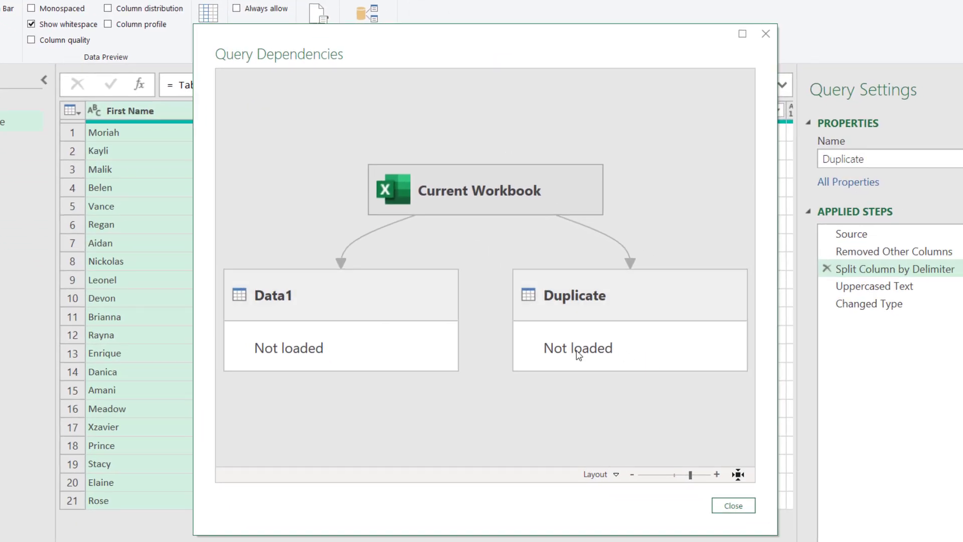
click(742, 34)
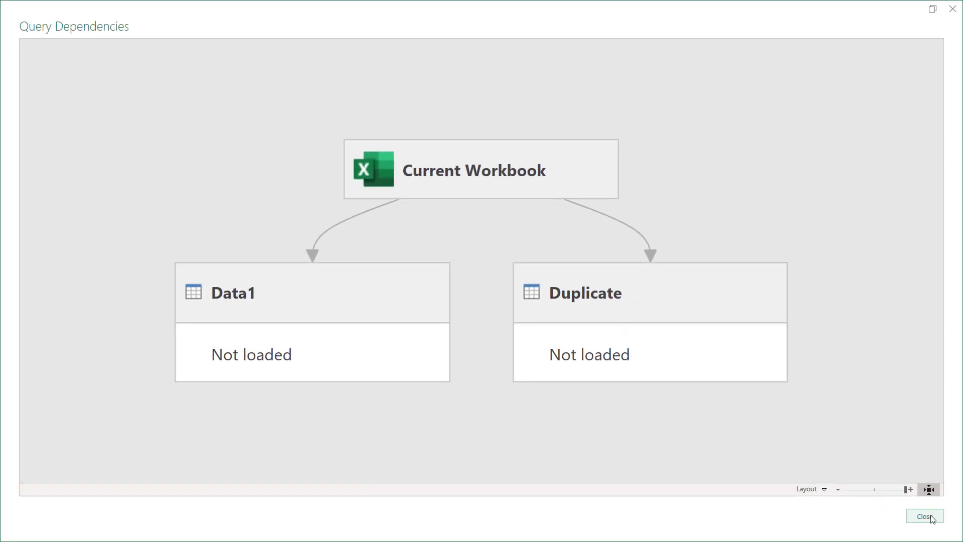
click(931, 515)
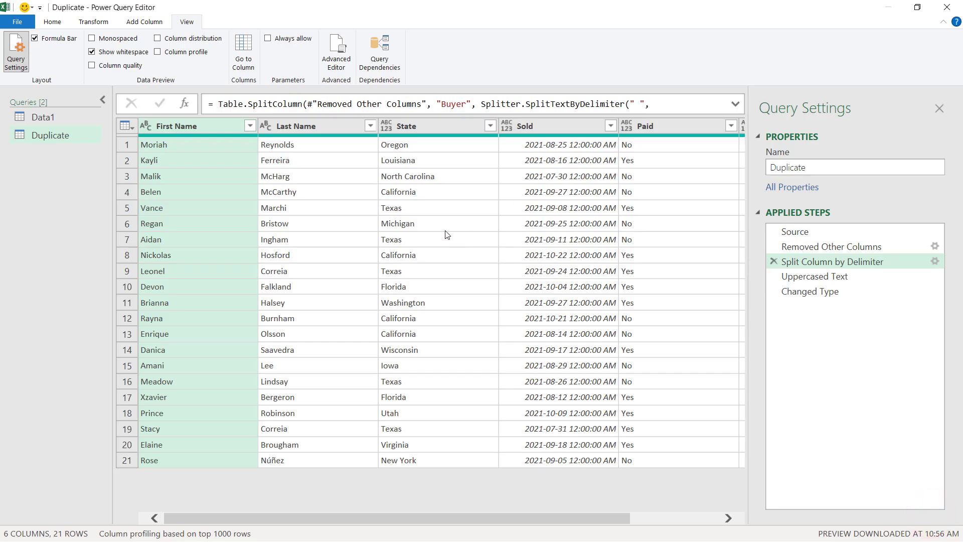
right_click(37, 135)
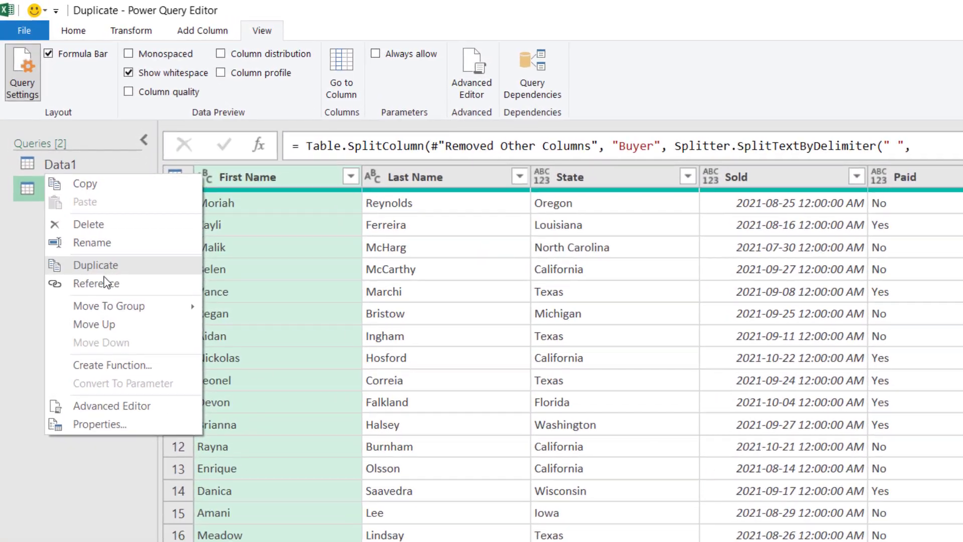
click(88, 224)
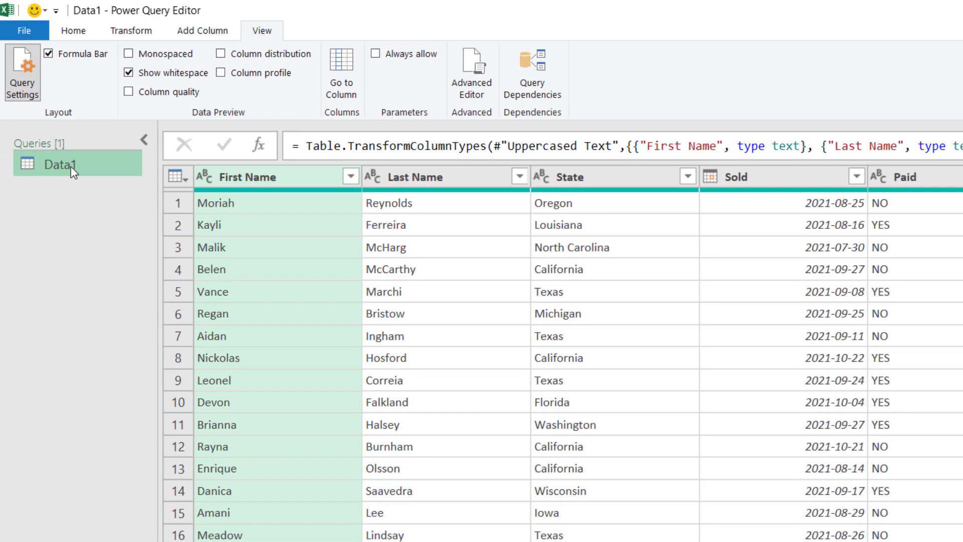
Create a query referencing Data1 and rename it from Data1 (2) to Reference.
right_click(71, 167)
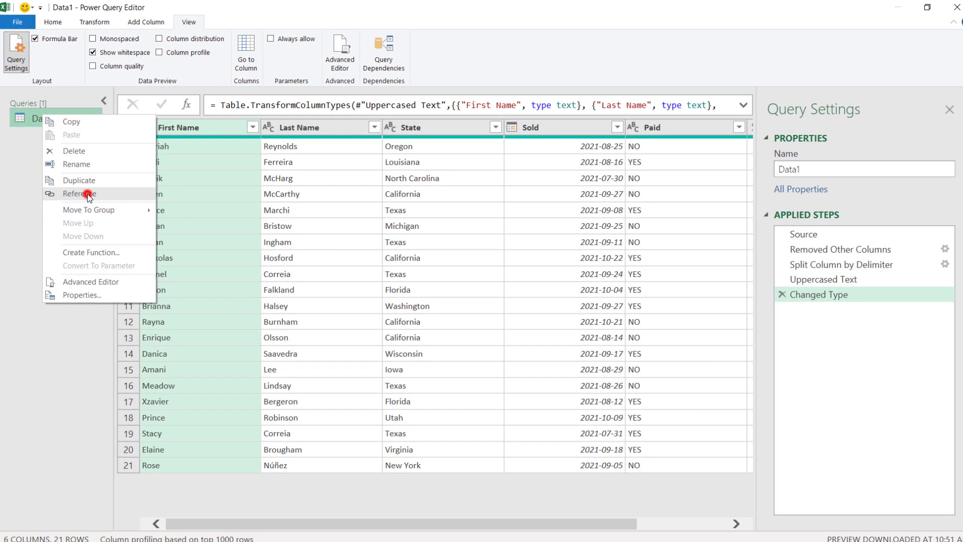
click(120, 269)
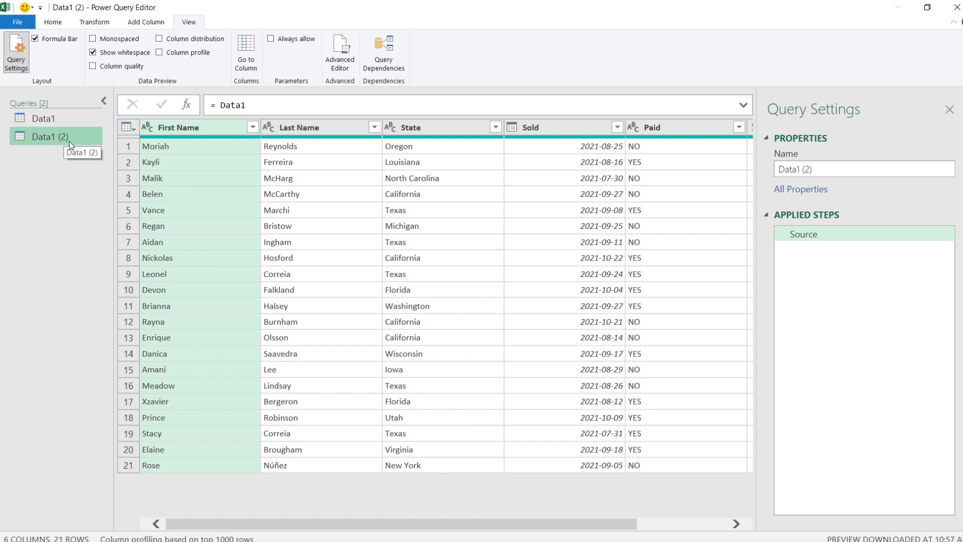
click(842, 170)
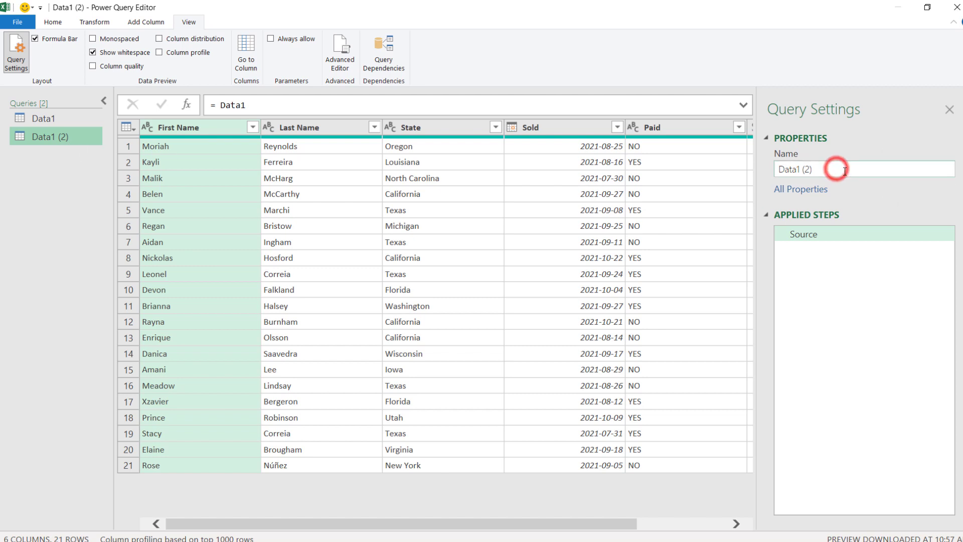
key(BackSpace)
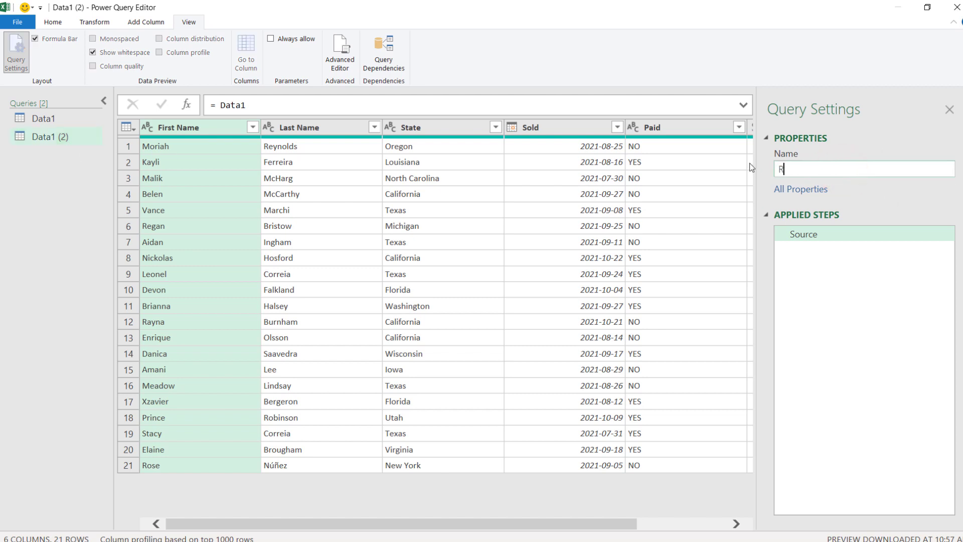
text(Refer)
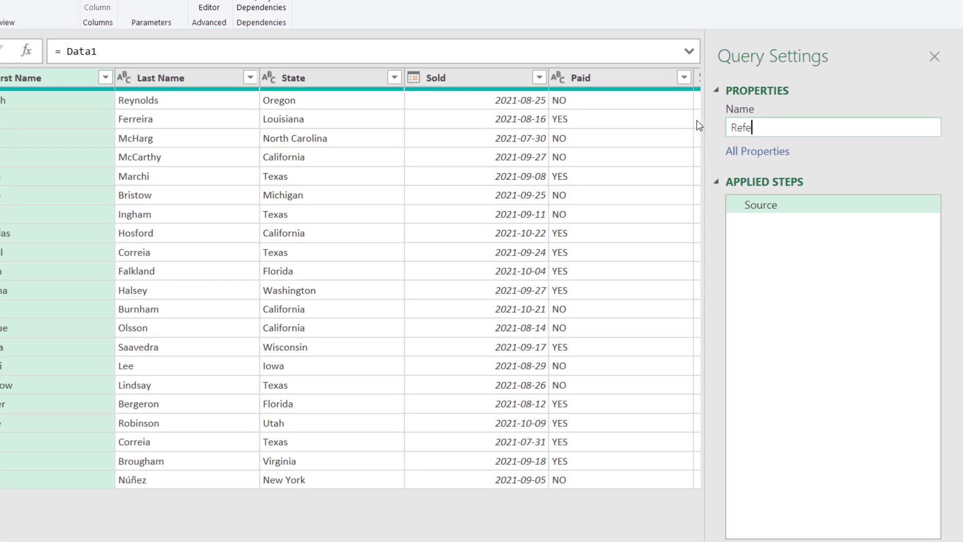
text(ence)
click(756, 249)
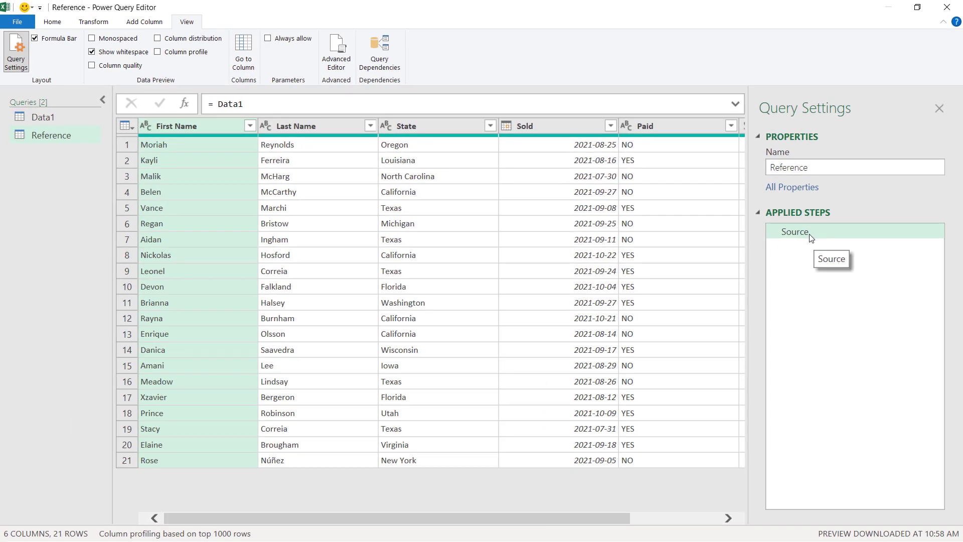
click(809, 236)
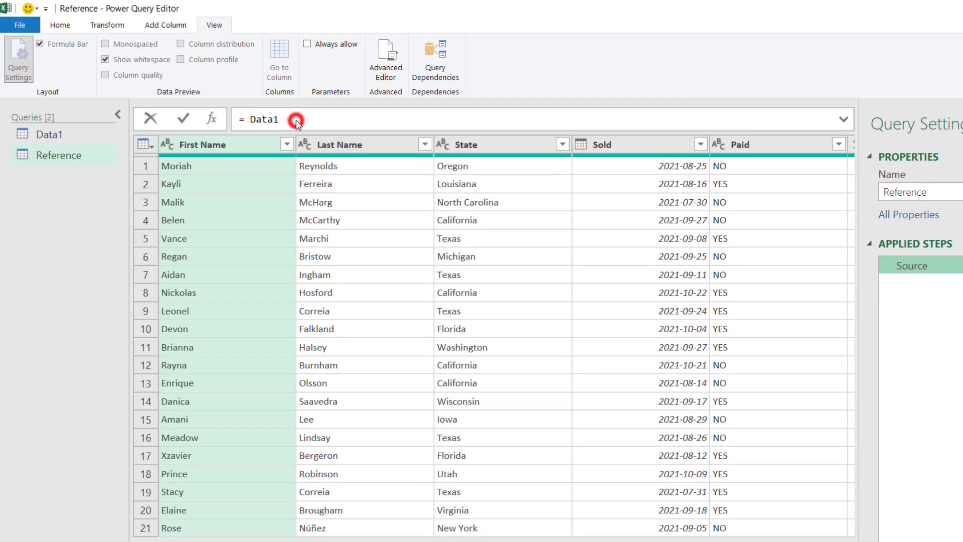
double_click(230, 105)
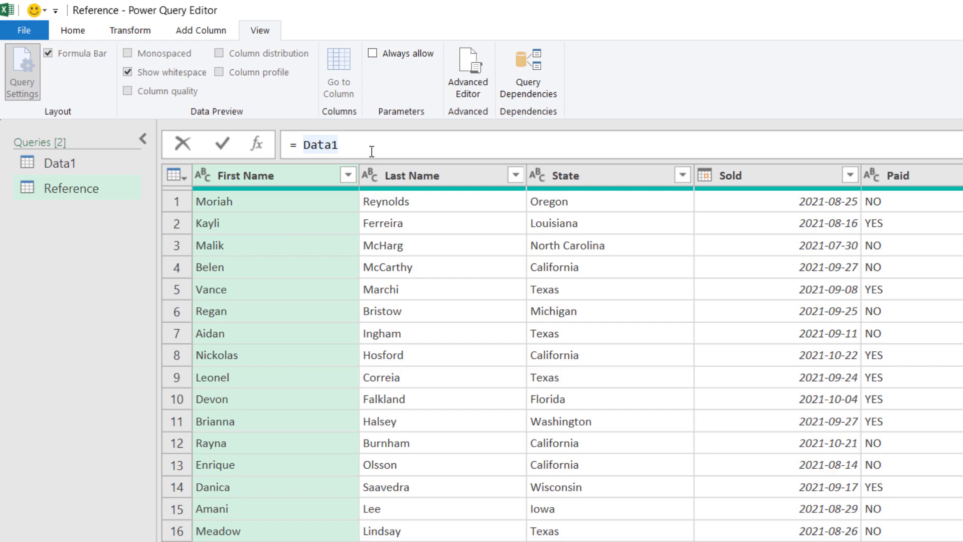
click(71, 166)
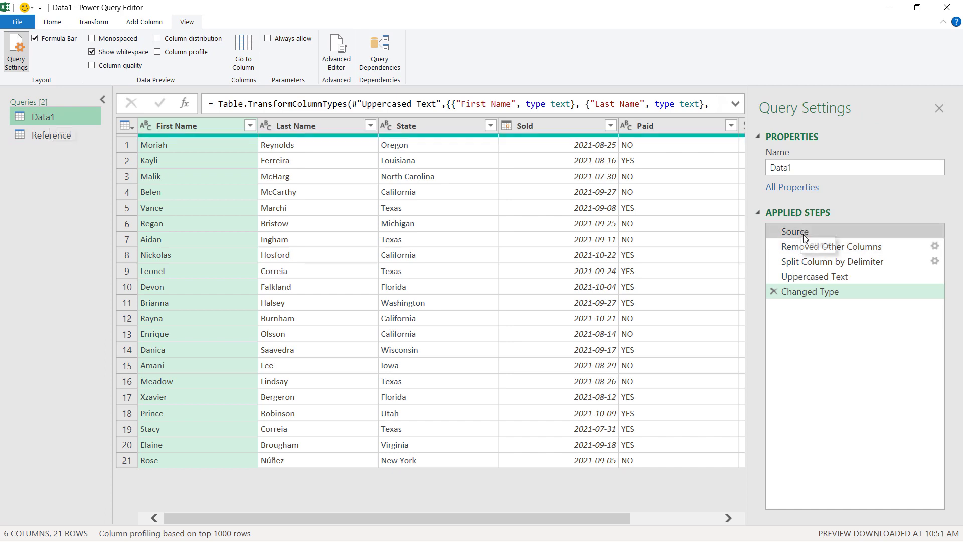
click(811, 299)
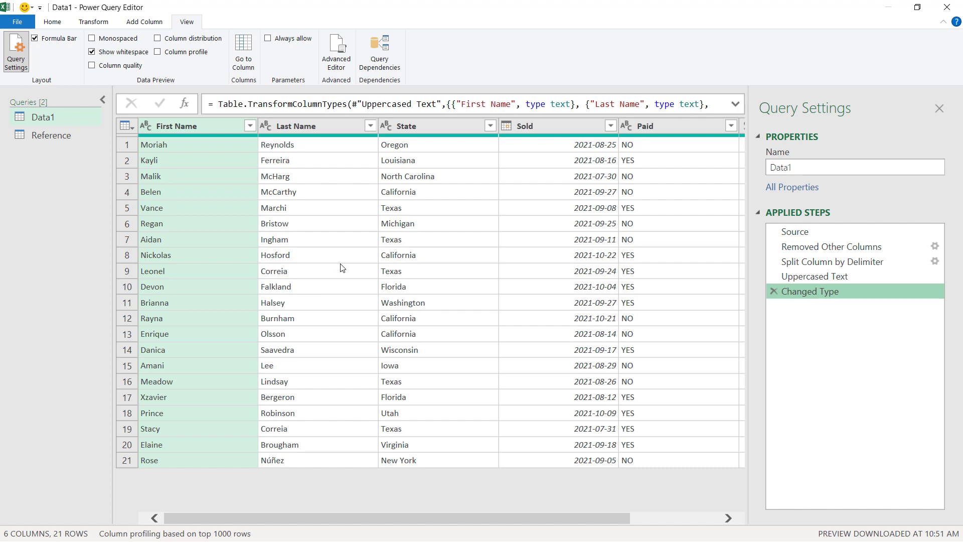
click(46, 142)
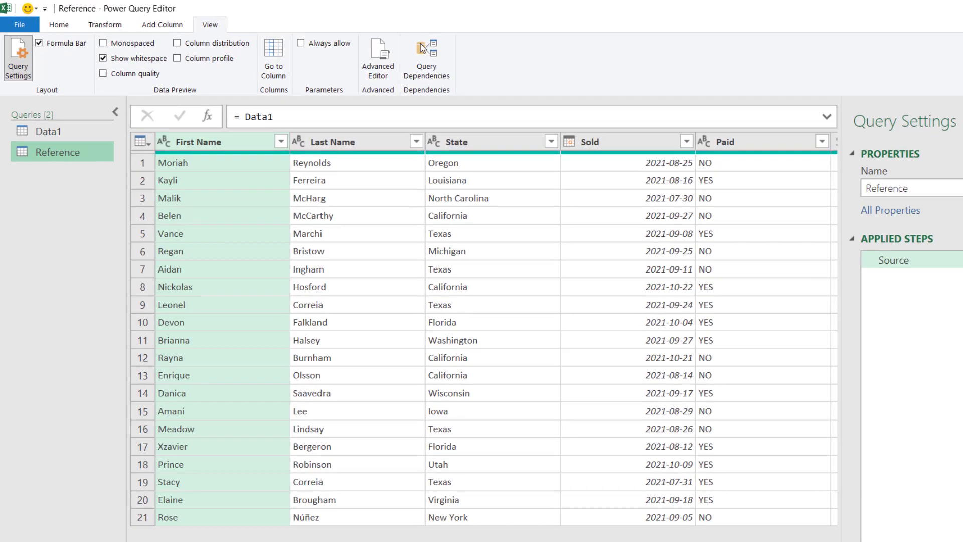
Inspect Data1 and Reference in the maximized Query Dependencies diagram, then delete the Reference query.
click(381, 55)
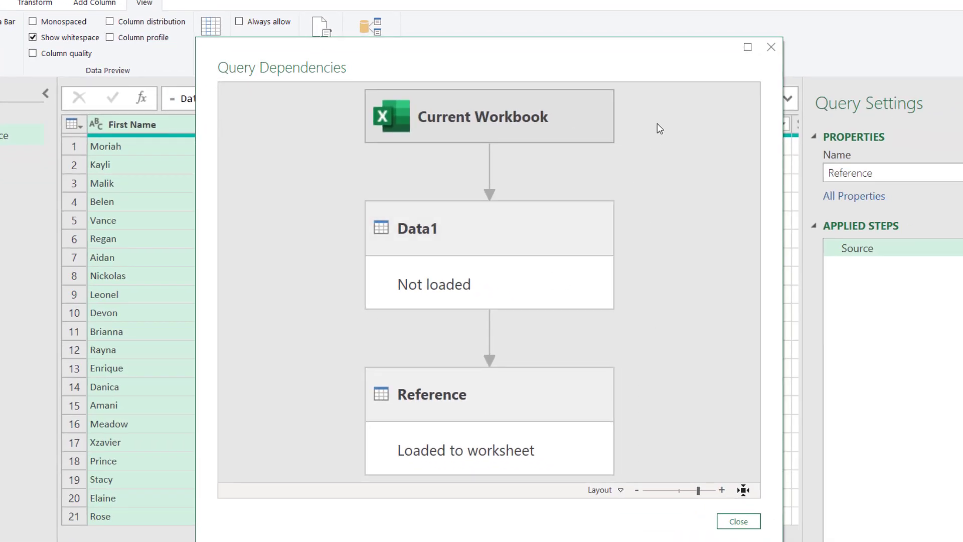
click(747, 50)
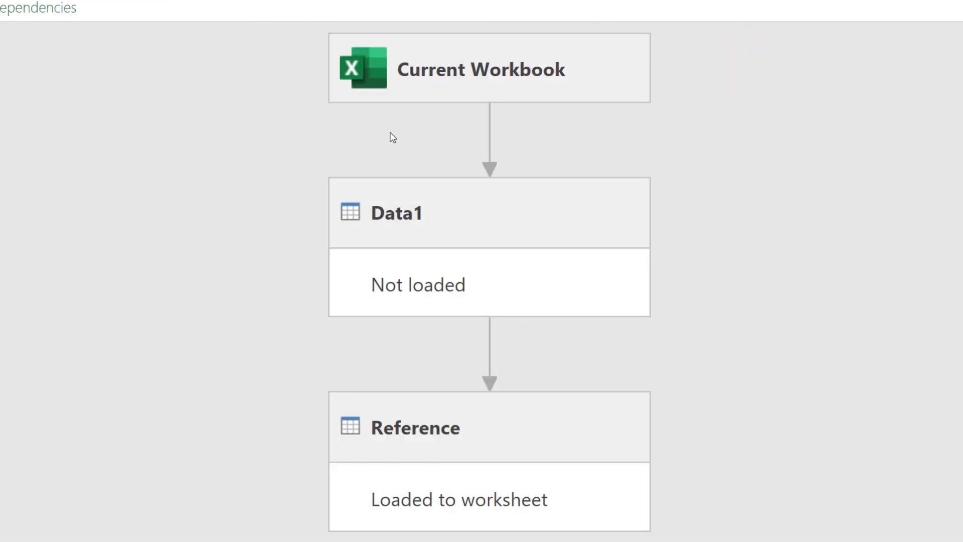
click(447, 228)
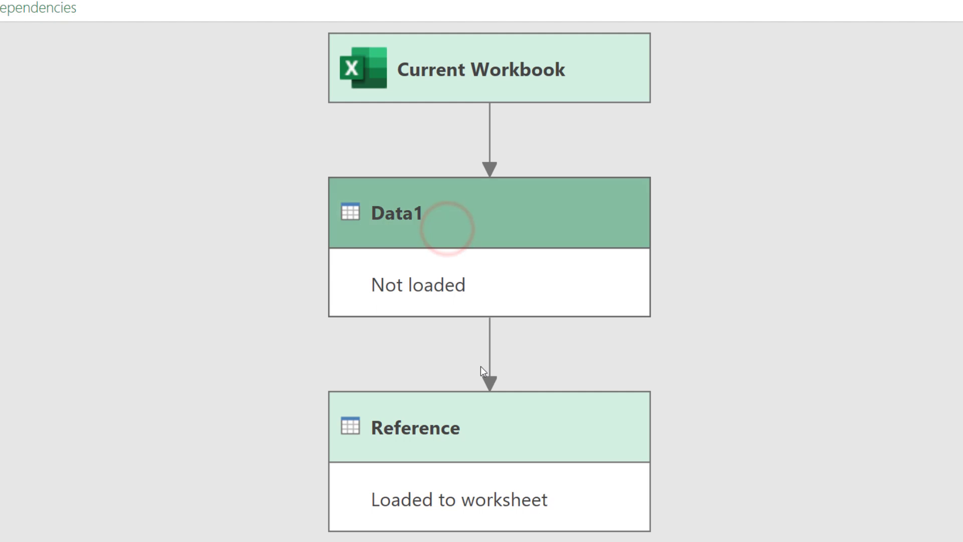
click(477, 425)
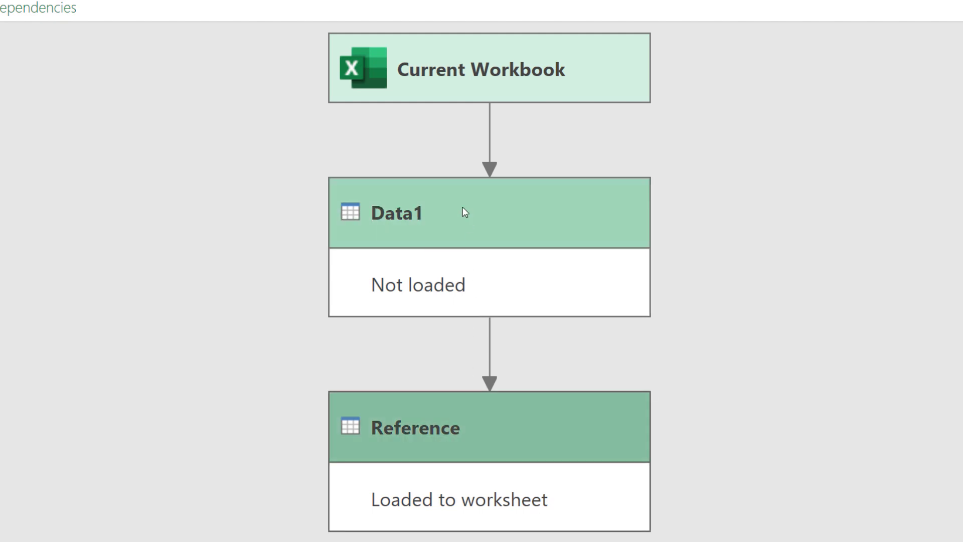
click(922, 384)
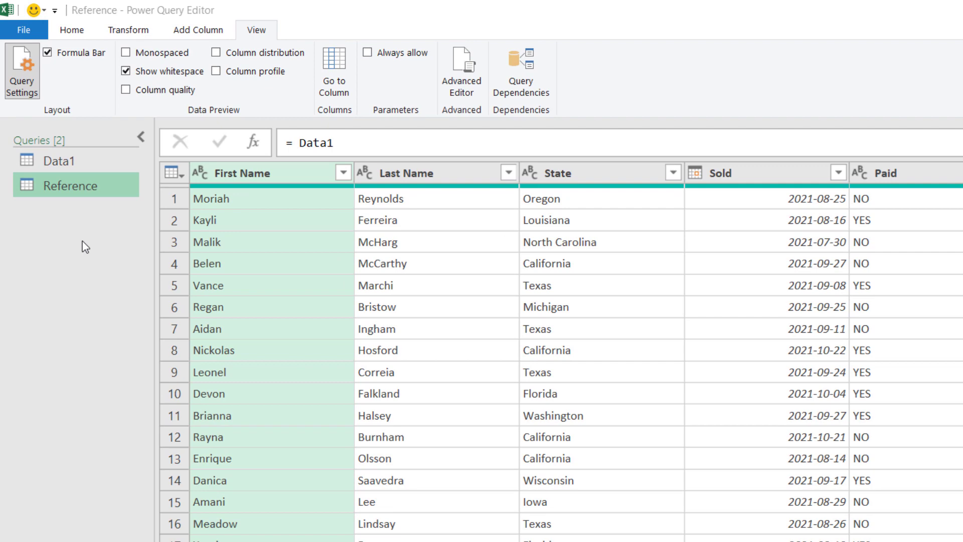
key(Delete)
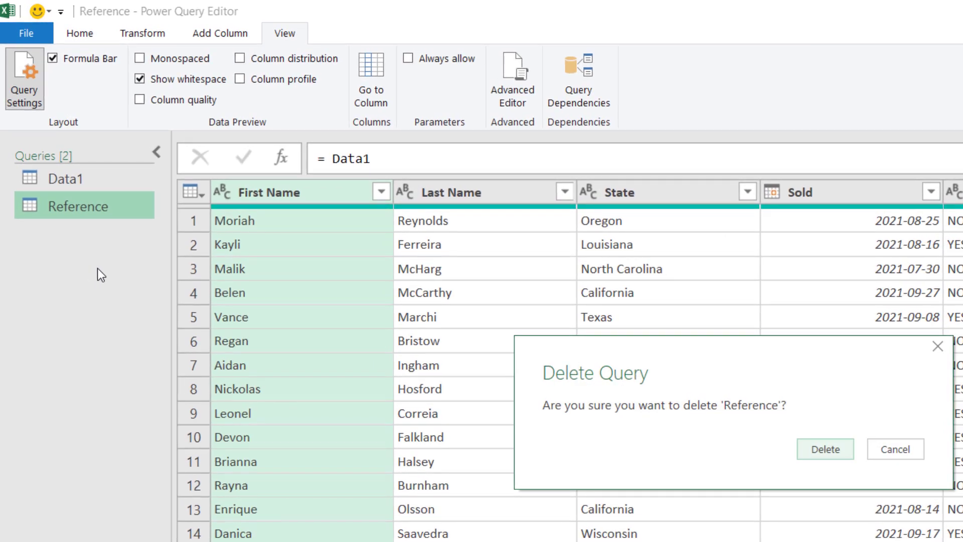
click(832, 450)
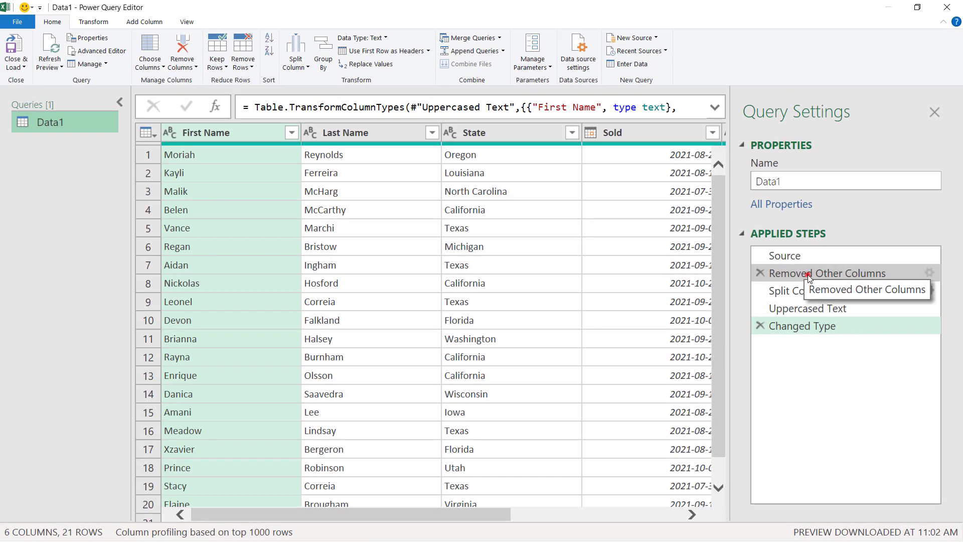
Step through Data1's Applied Steps, ending on Split Column by Delimiter with First Name and Last Name.
click(808, 275)
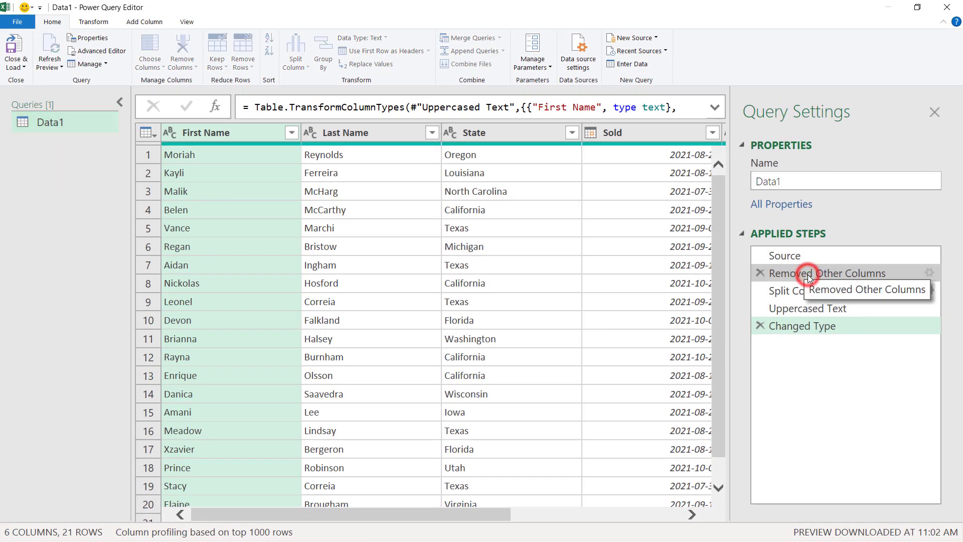
click(784, 291)
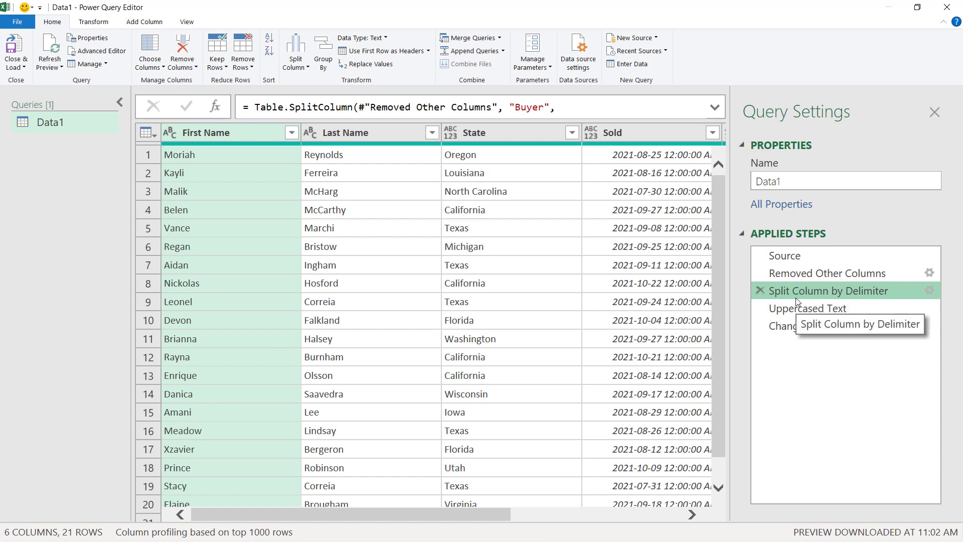
click(797, 270)
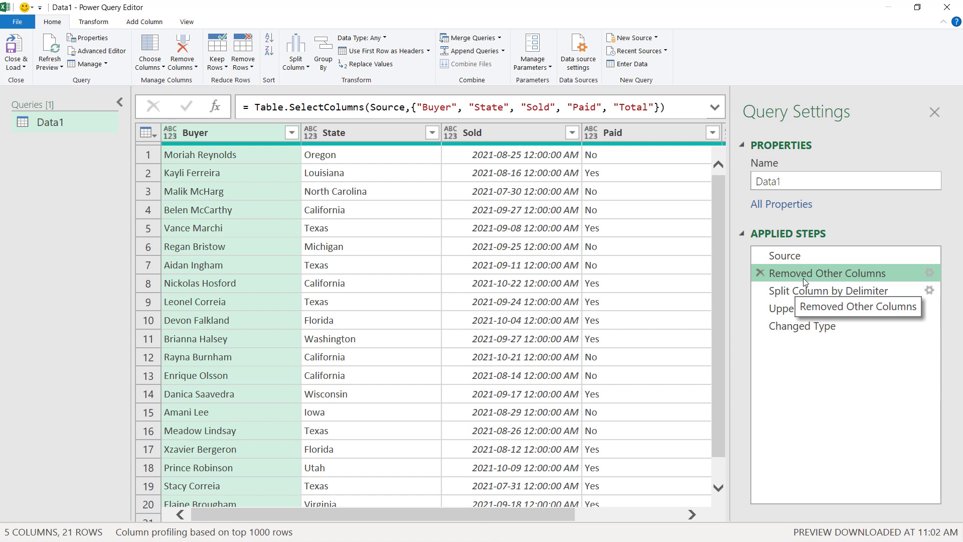
click(790, 255)
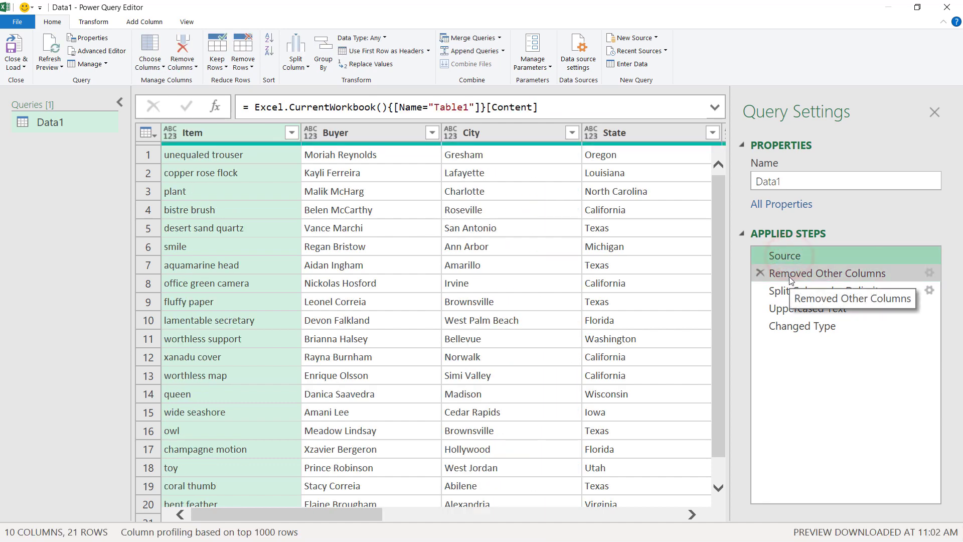
click(790, 275)
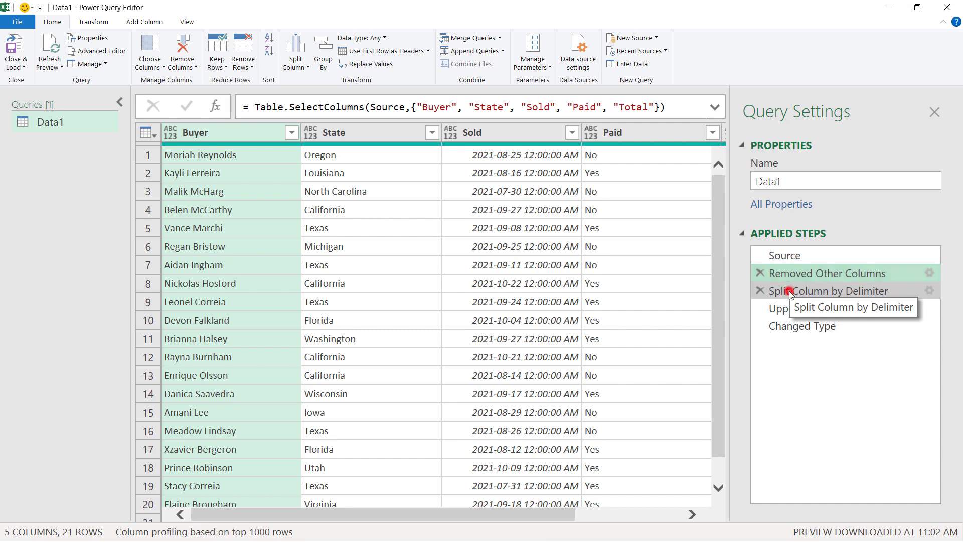
click(790, 290)
Extract the steps before Split Column by Delimiter into a new query named Base.
right_click(789, 291)
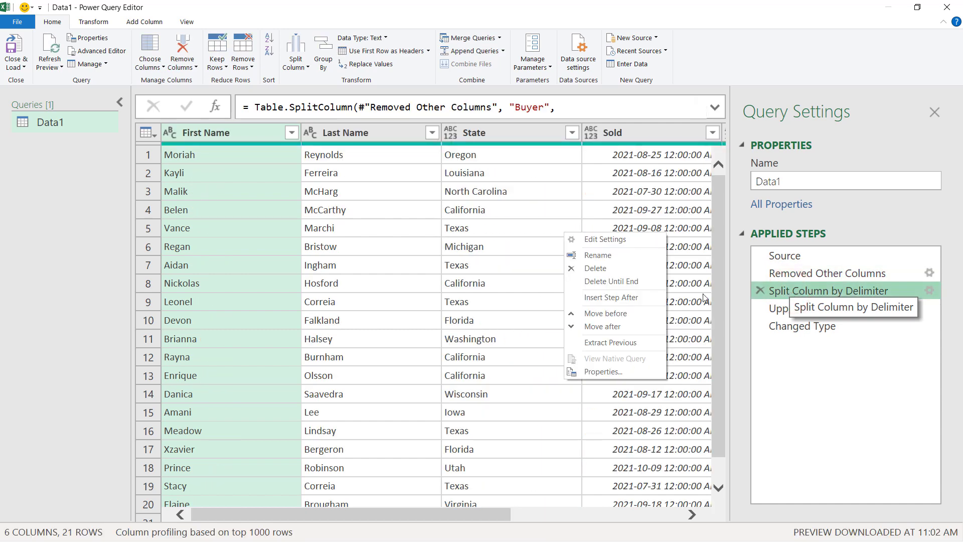
click(621, 343)
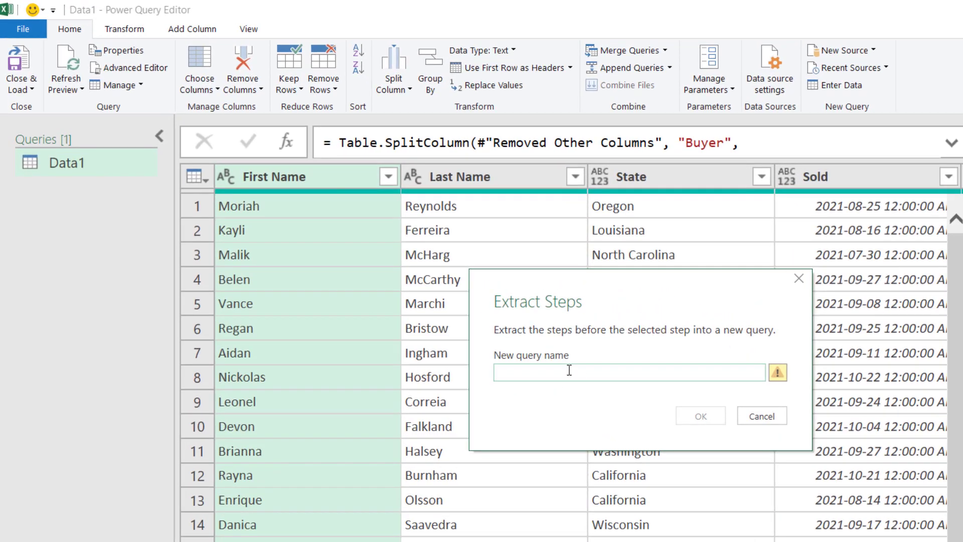
click(427, 279)
text(Base)
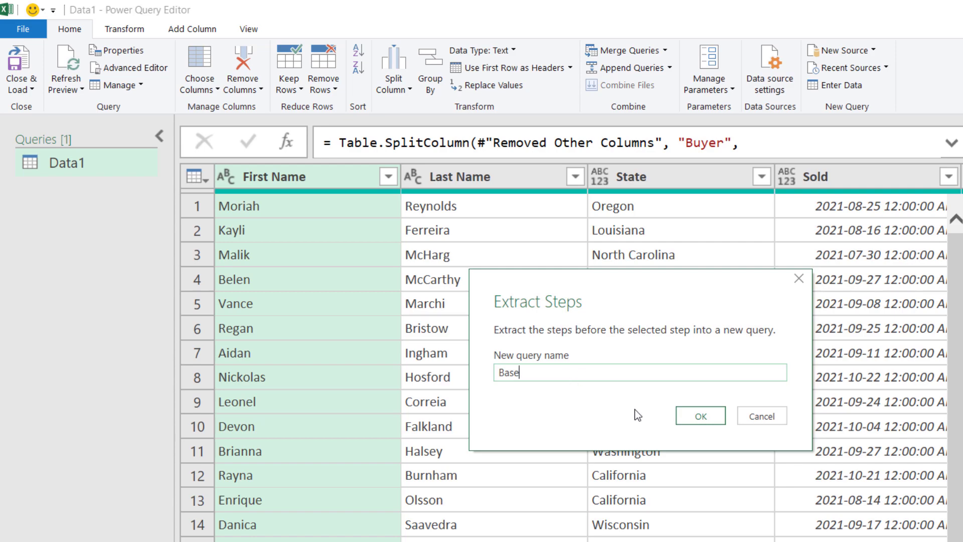
click(690, 419)
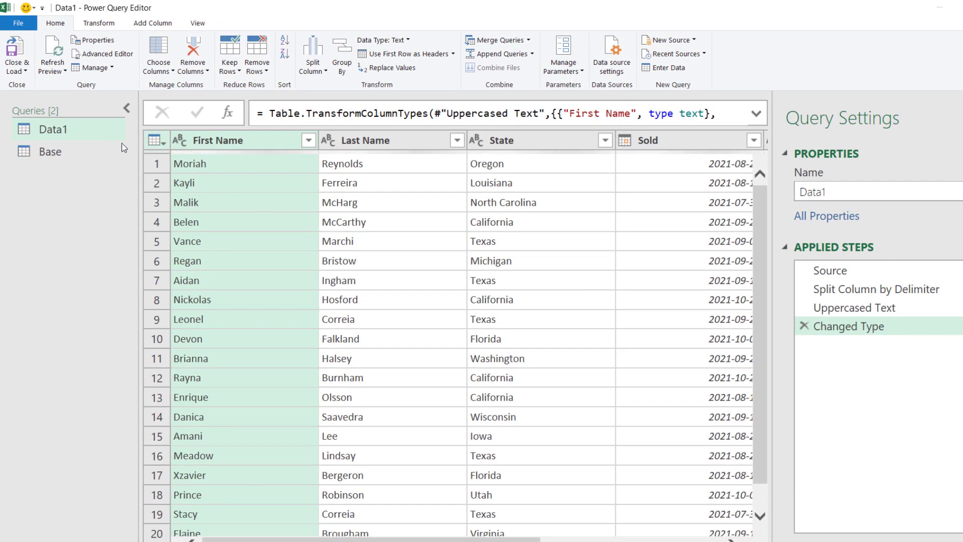
Inspect the new Base query's Source and Removed Other Columns steps.
click(77, 152)
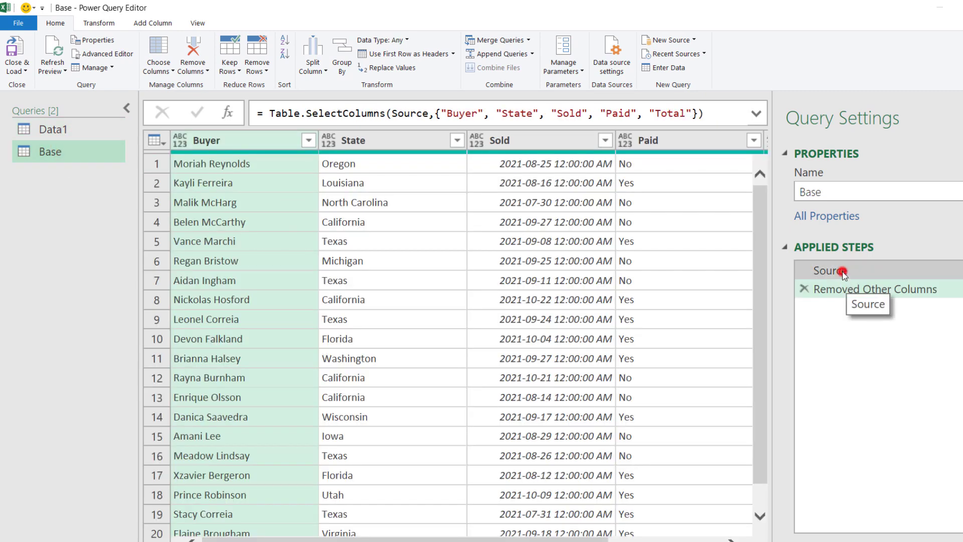
click(830, 271)
click(844, 291)
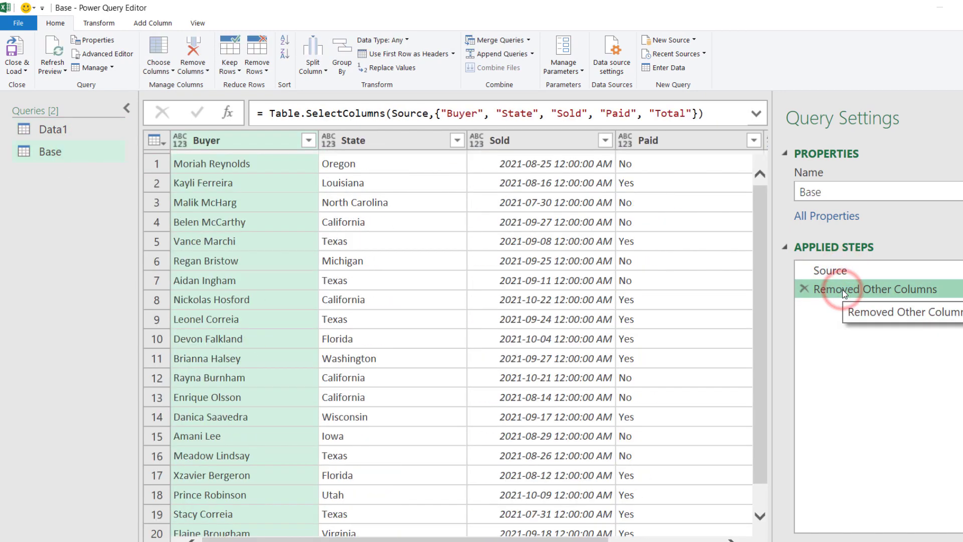
Show that Data1's Source step now takes its data from the Base query.
click(24, 128)
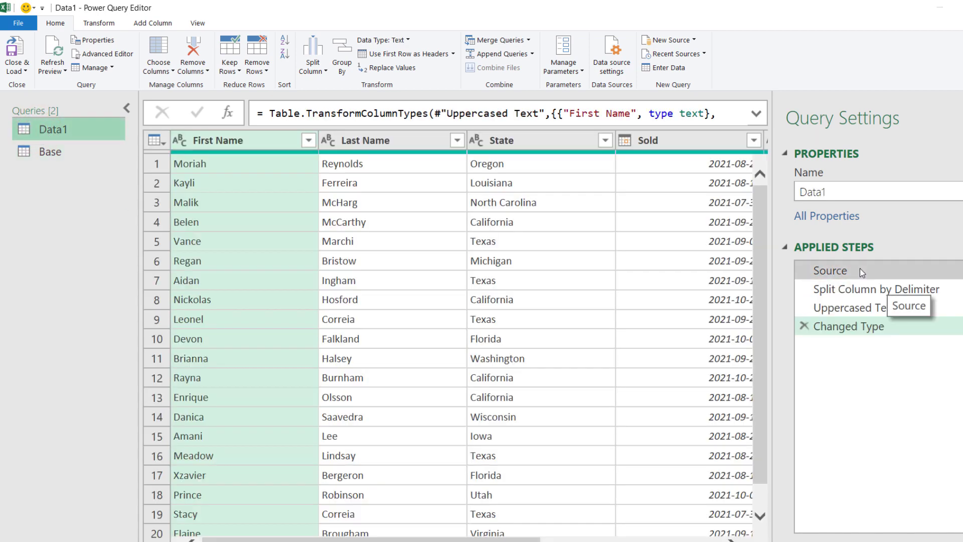
click(860, 271)
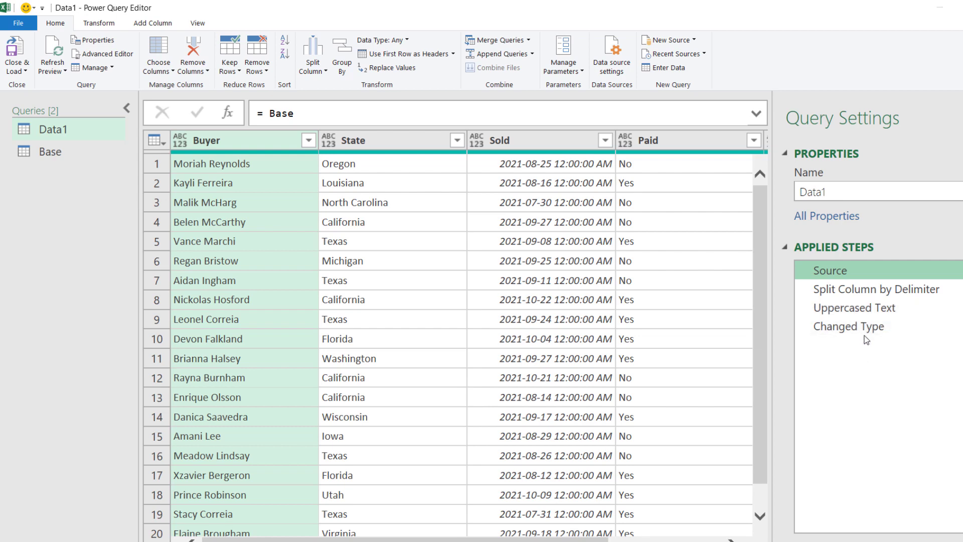
key(alt+w)
click(406, 55)
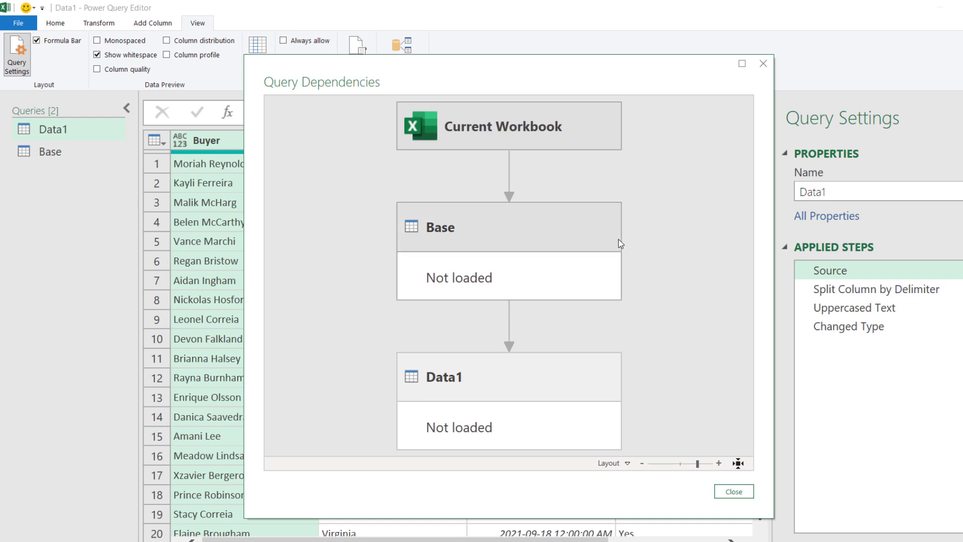
click(742, 63)
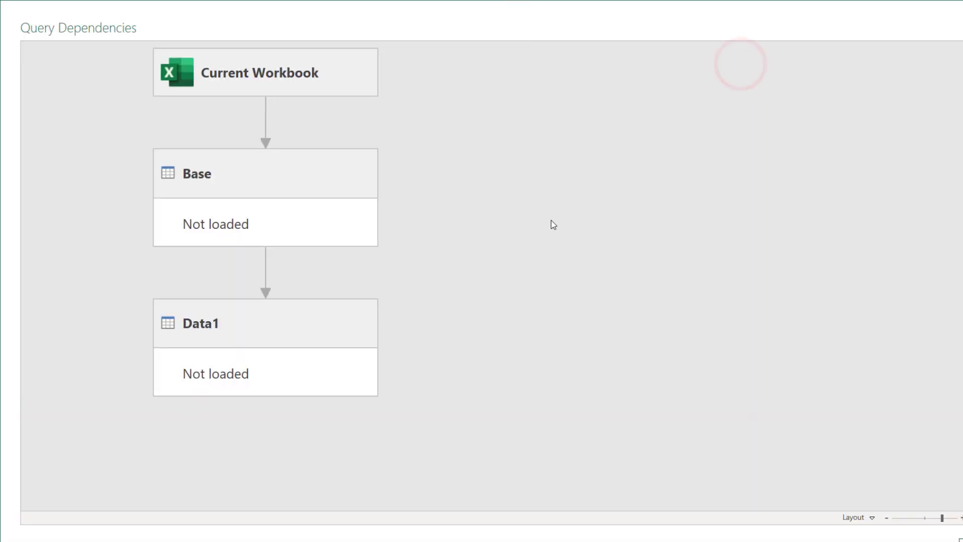
click(953, 538)
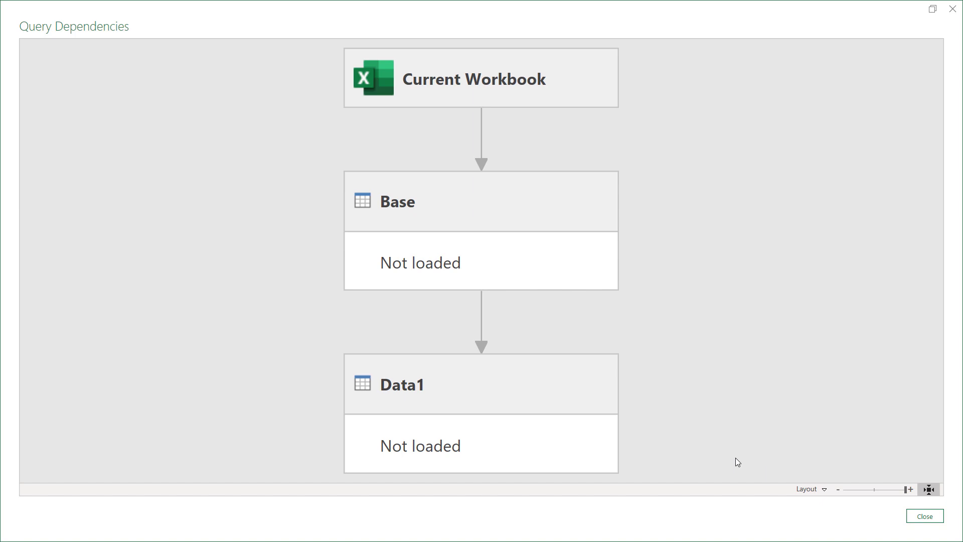
click(924, 516)
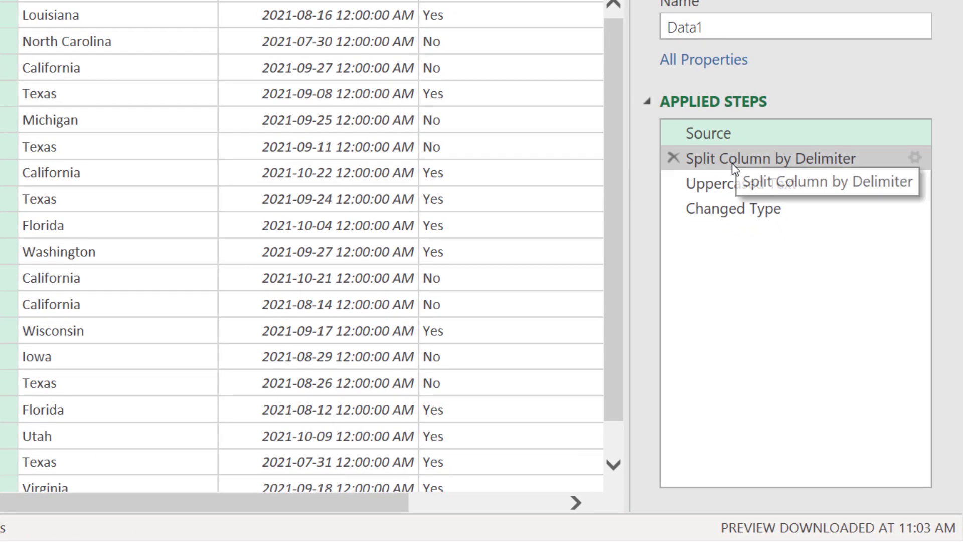
Discard the query edits so Base disappears and Data1 regains all five steps.
right_click(801, 277)
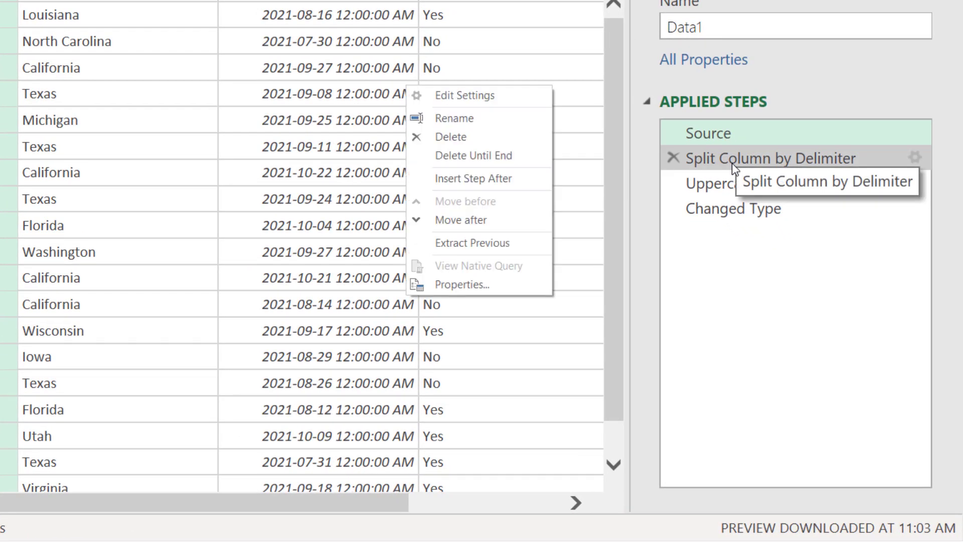
click(447, 244)
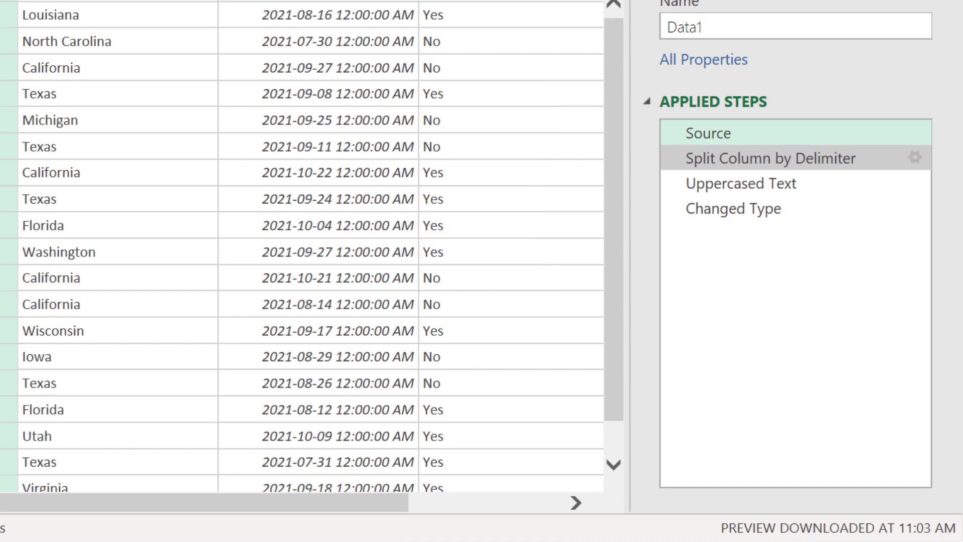
click(351, 189)
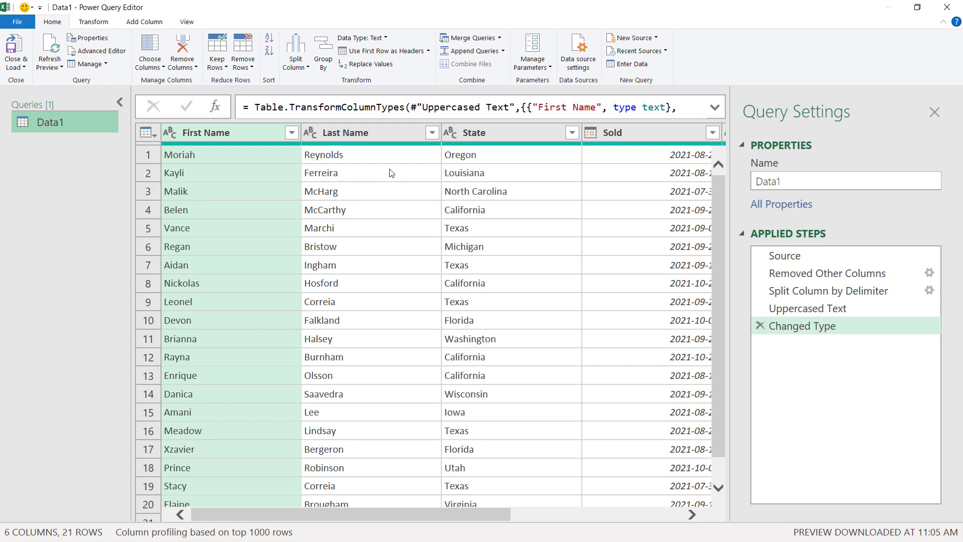
Delete Data1's steps from Split Column by Delimiter to the end, closing the editor and keeping changes.
click(822, 295)
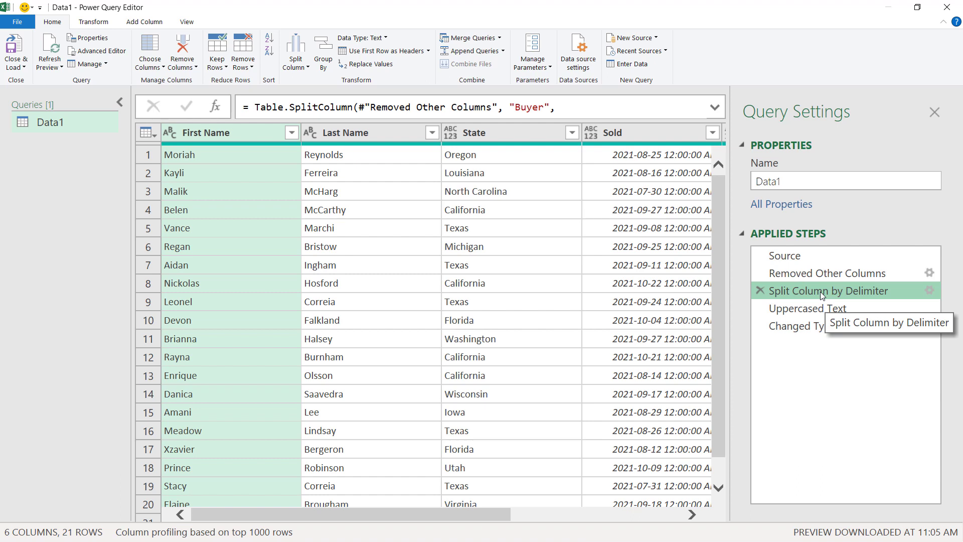
click(822, 294)
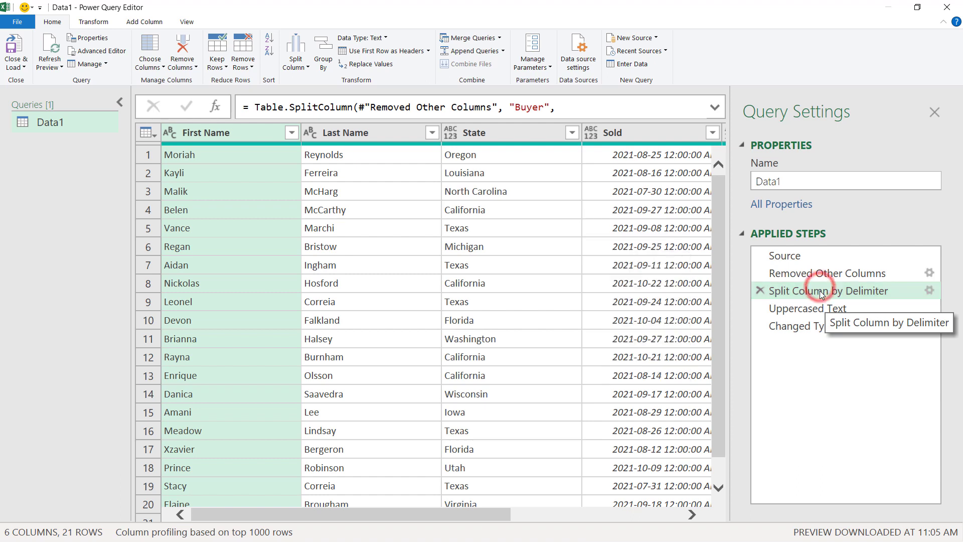
click(823, 294)
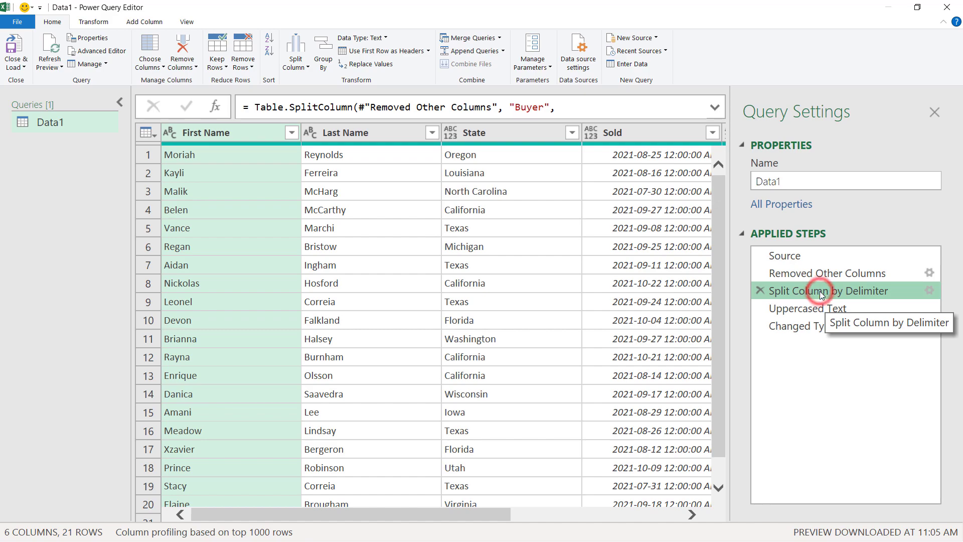
right_click(823, 294)
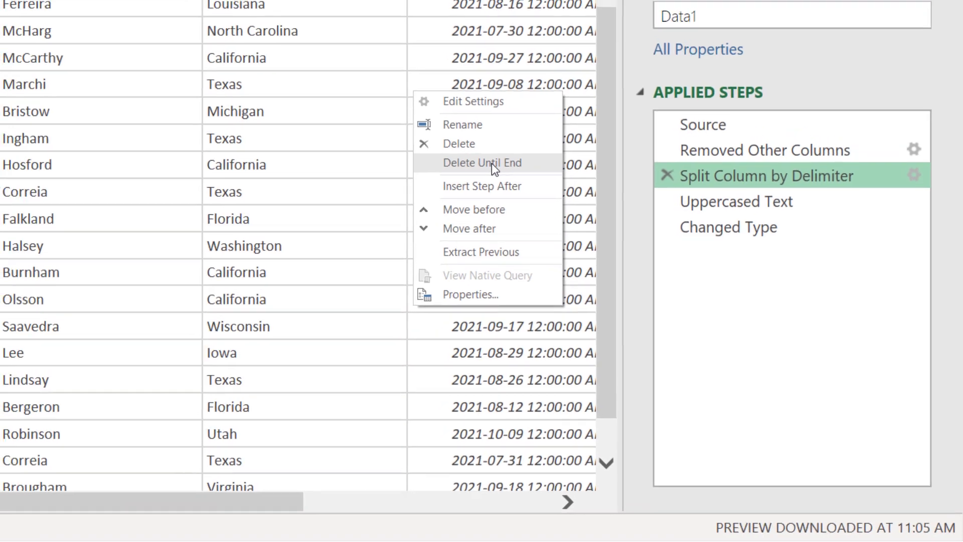
click(474, 151)
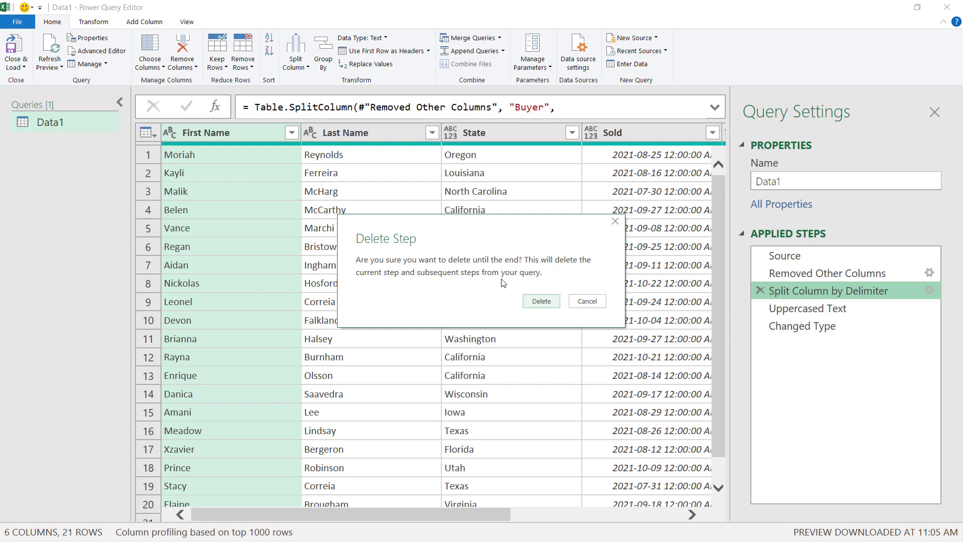
click(541, 301)
click(547, 305)
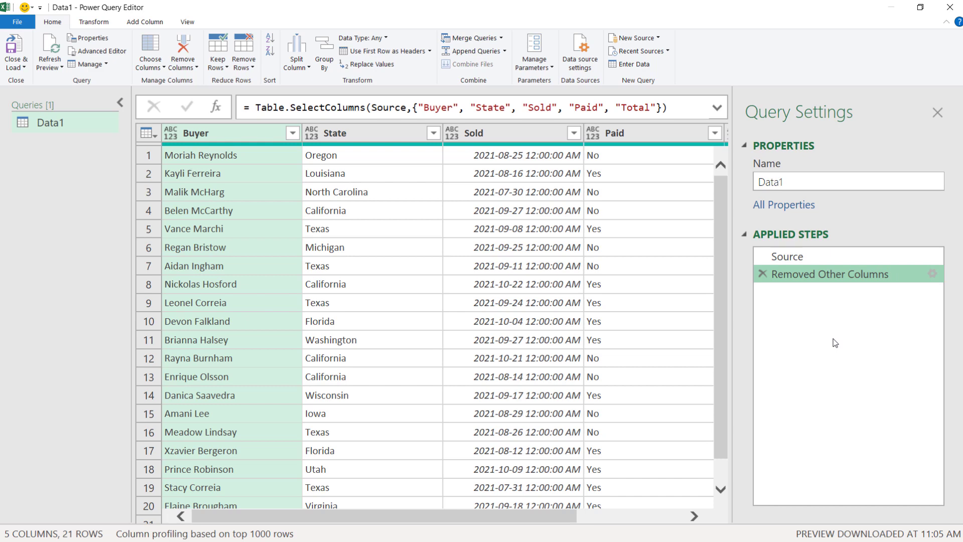
click(950, 7)
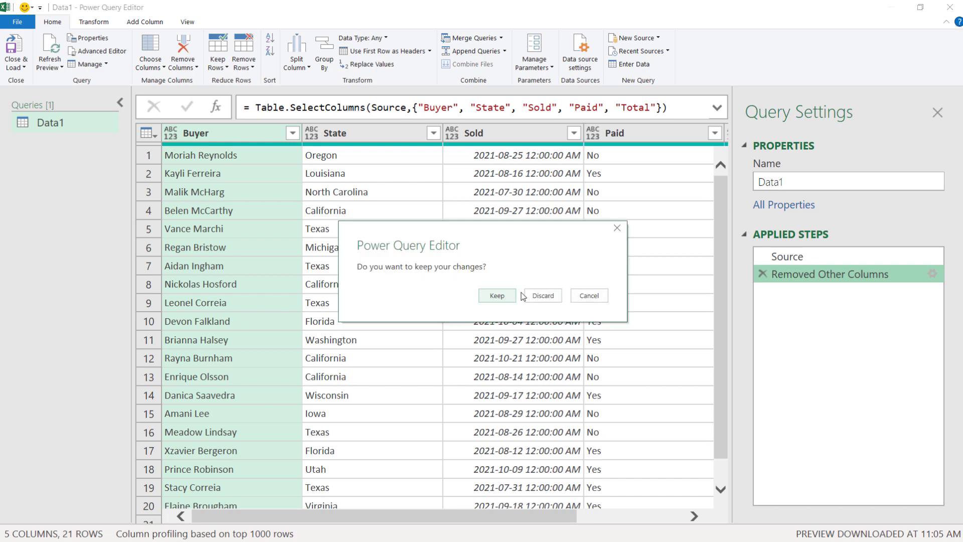
click(509, 296)
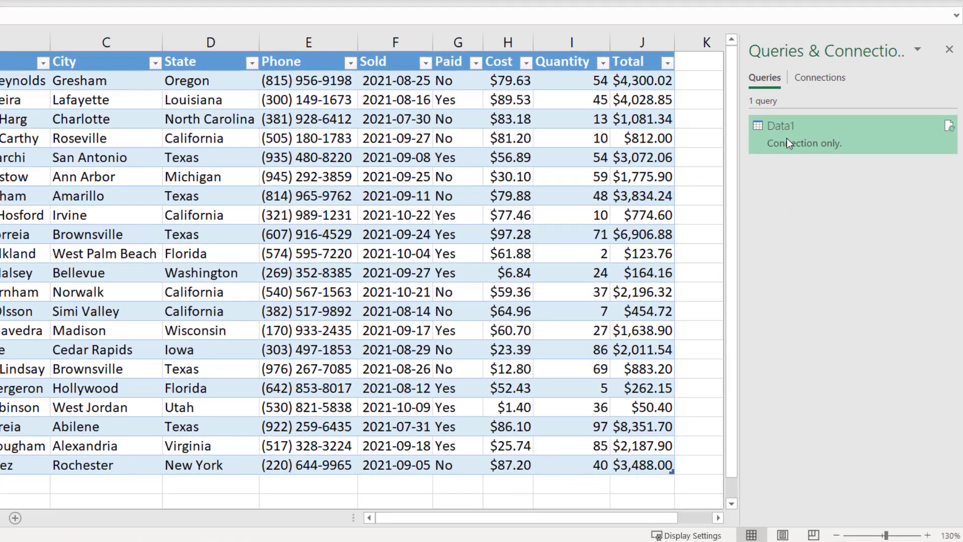
Show the Data1 query's context menu in the Queries & Connections pane.
right_click(820, 216)
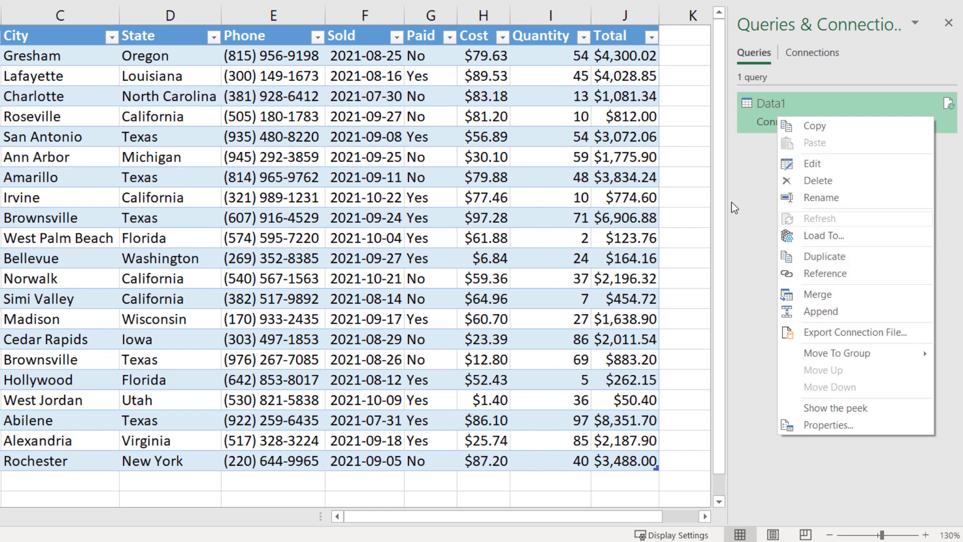
click(745, 194)
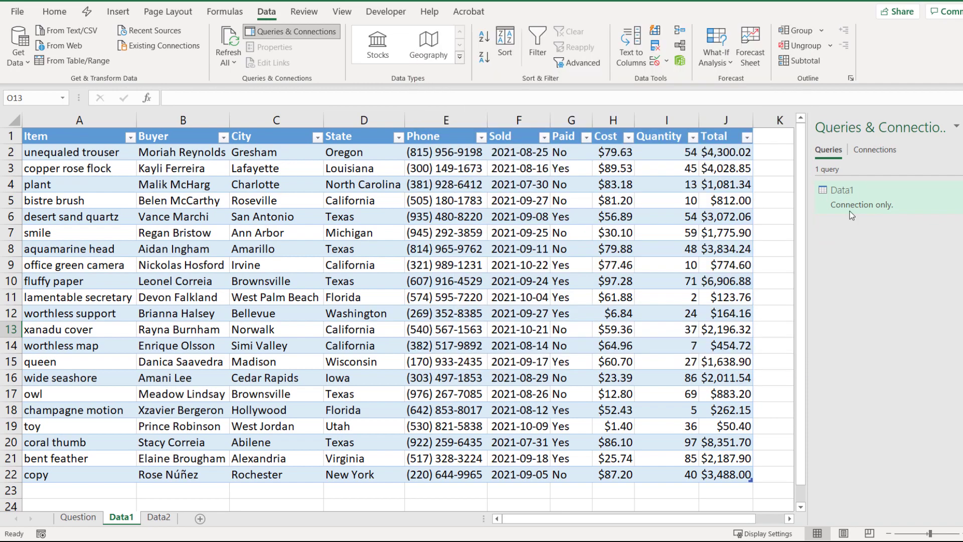
right_click(850, 203)
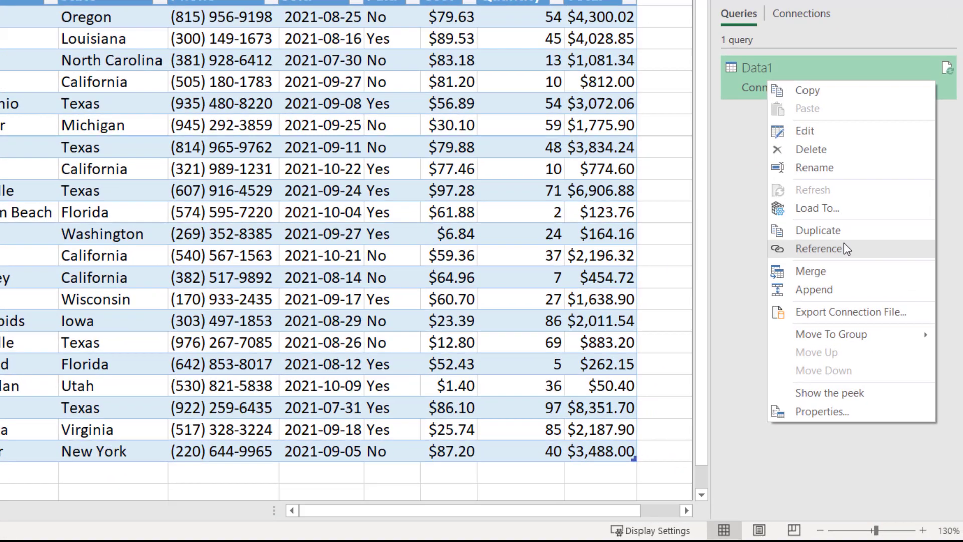